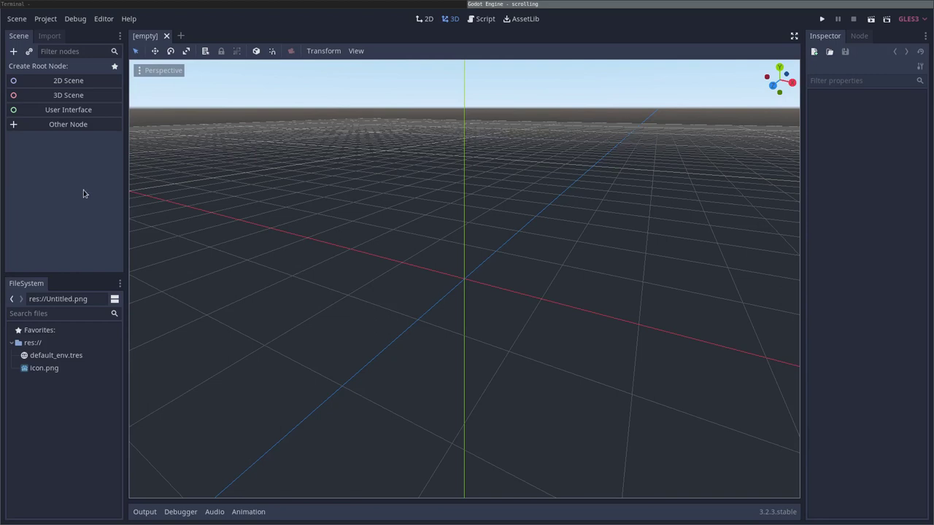
Create a 2D scene root node, name it "space", and save the scene as space.tscn in the project root
{"action": "left_click", "coordinate": [76, 82]}
{"action": "double_click", "coordinate": [72, 68]}
{"action": "key", "text": "BackSpace"}
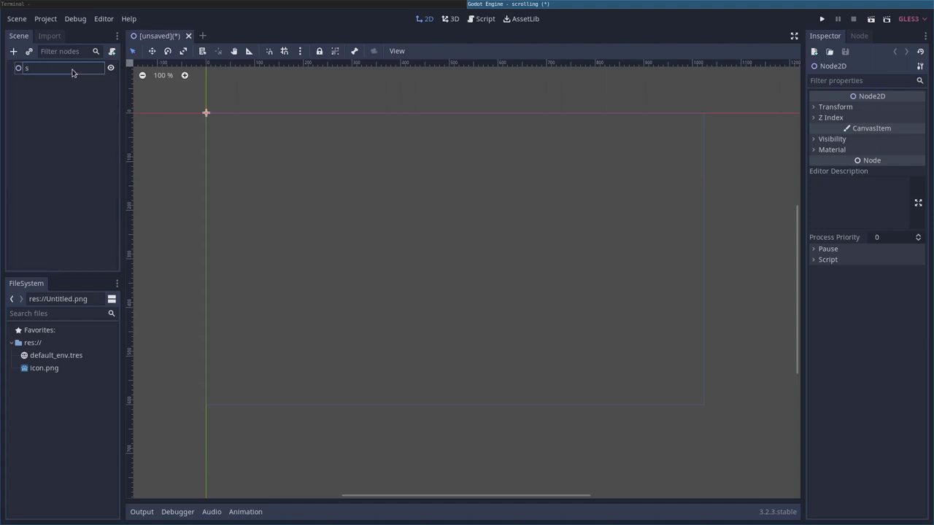
{"action": "key", "text": "Return"}
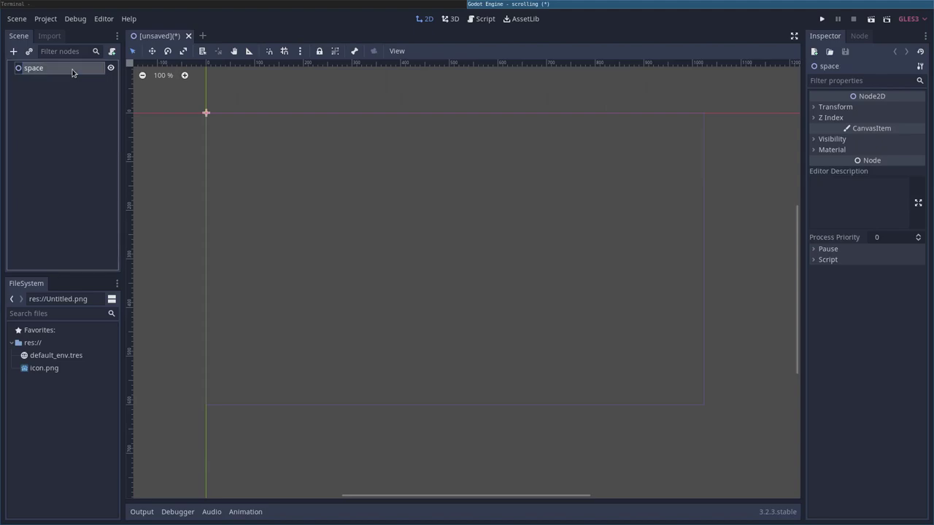
{"action": "key", "text": "ctrl+s"}
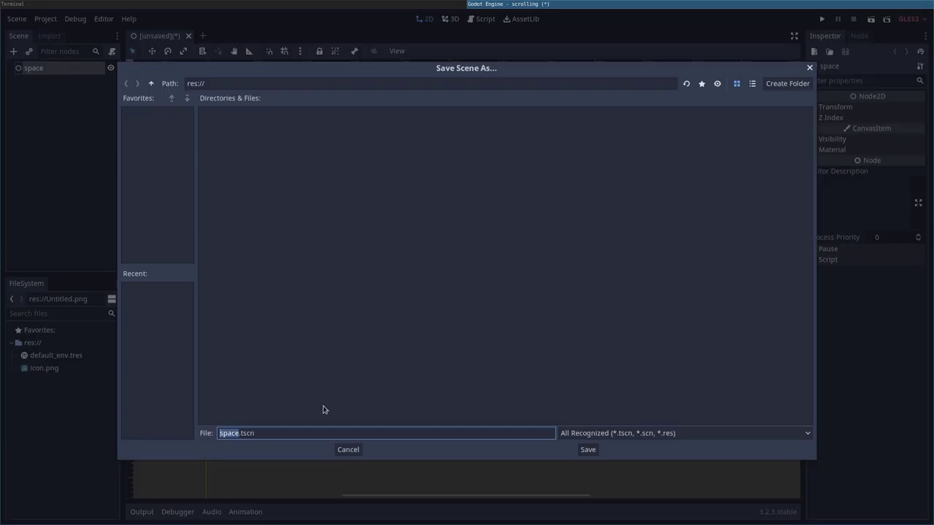
{"action": "left_click", "coordinate": [589, 452]}
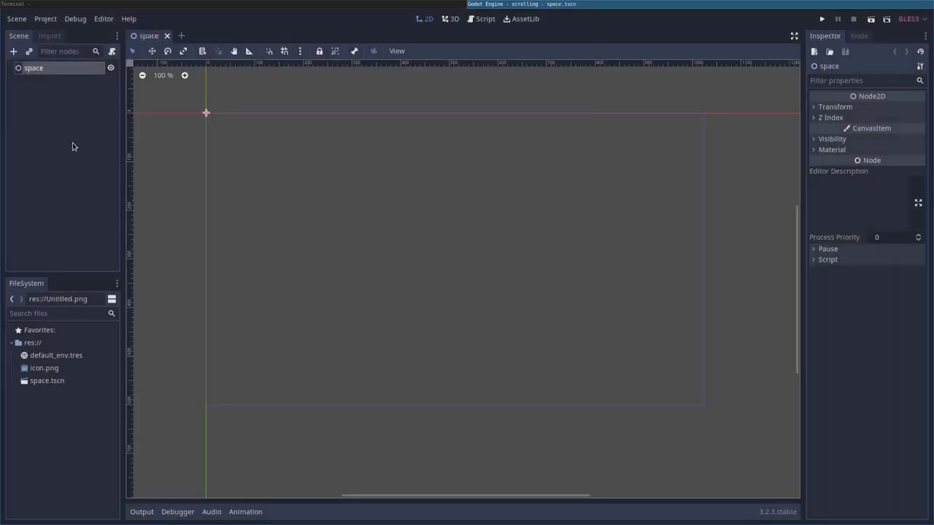
Add a ParallaxBackground node as a child of the space root node
{"action": "right_click", "coordinate": [54, 72]}
{"action": "left_click", "coordinate": [75, 79]}
{"action": "type", "text": "p"}
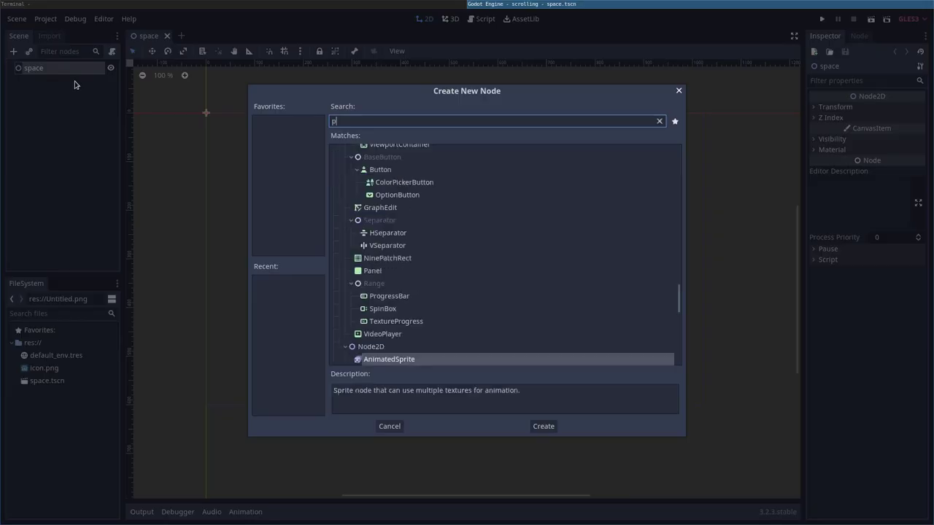
{"action": "type", "text": "ara"}
{"action": "key", "text": "Down"}
{"action": "key", "text": "Down"}
{"action": "key", "text": "Return"}
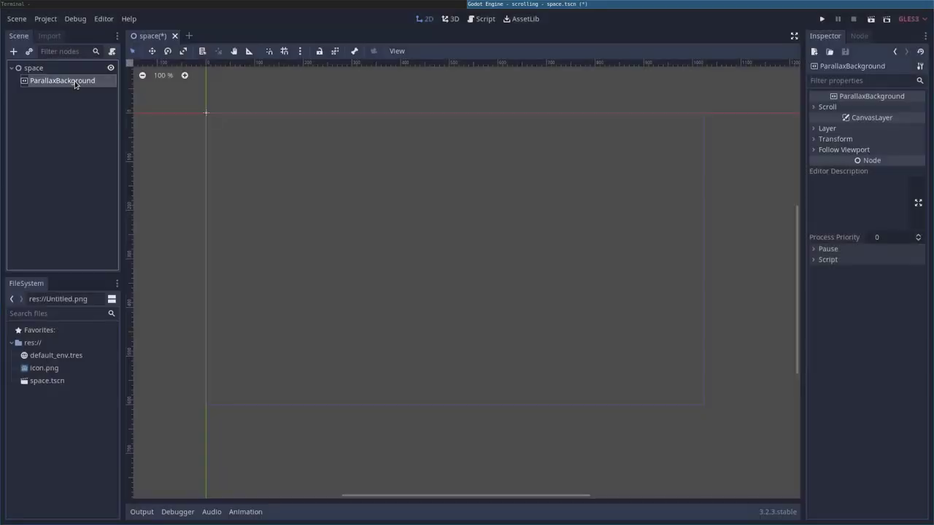
Add a ParallaxLayer node as a child of ParallaxBackground
{"action": "right_click", "coordinate": [75, 84]}
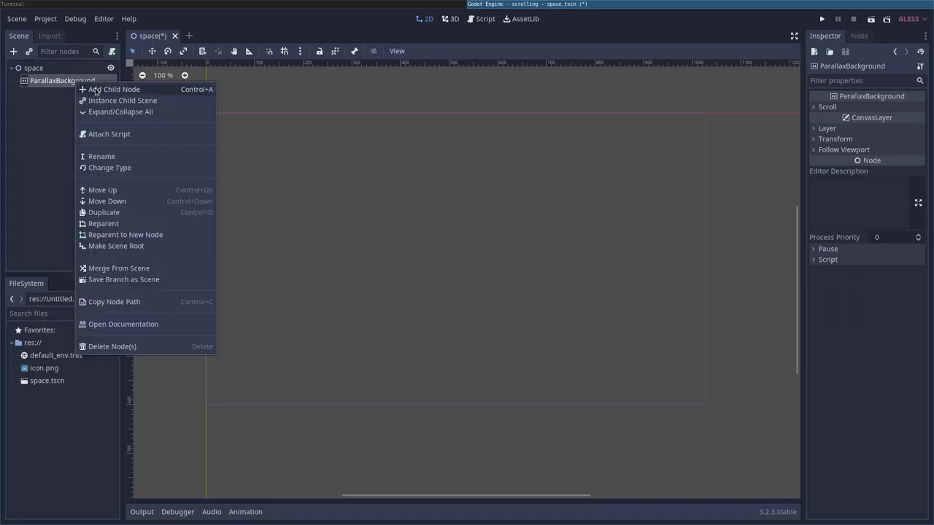
{"action": "left_click", "coordinate": [95, 89]}
{"action": "type", "text": "para"}
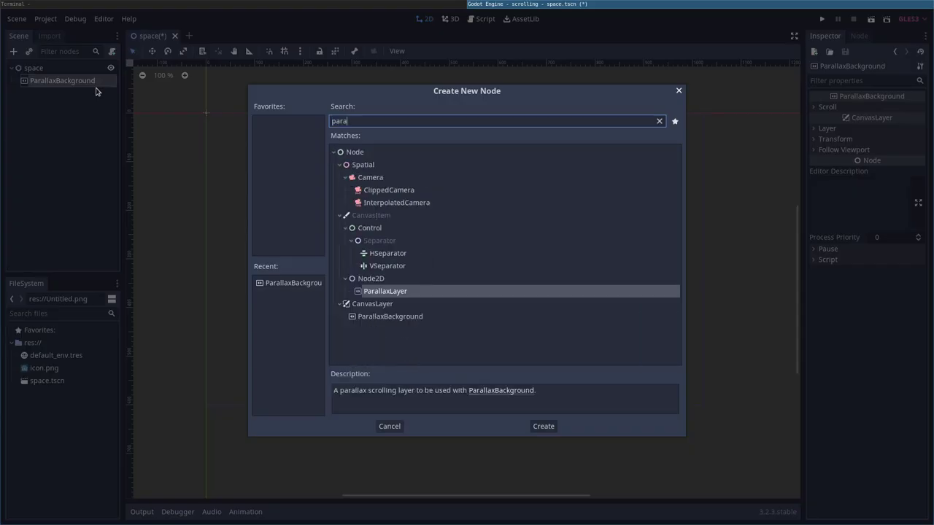
{"action": "key", "text": "Return"}
Add a Sprite node as a child of ParallaxLayer
{"action": "right_click", "coordinate": [73, 93]}
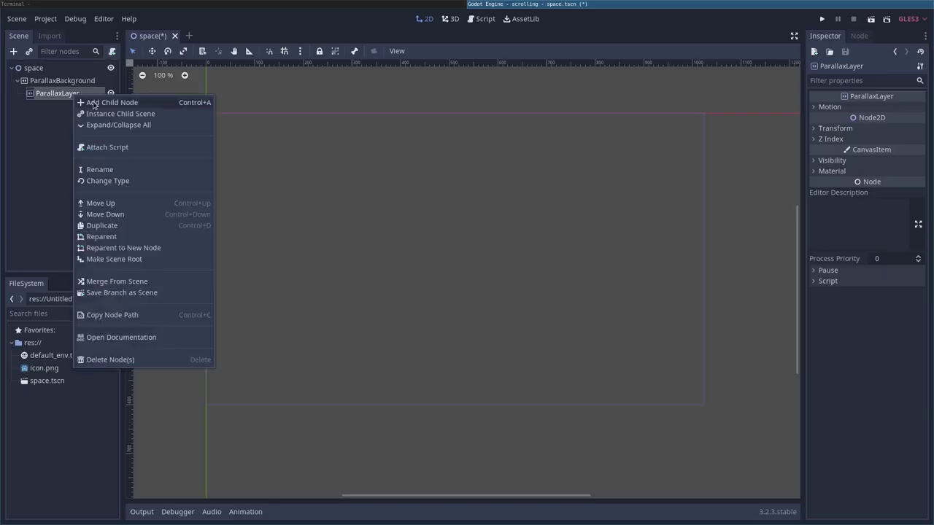
{"action": "left_click", "coordinate": [85, 106]}
{"action": "type", "text": "spri"}
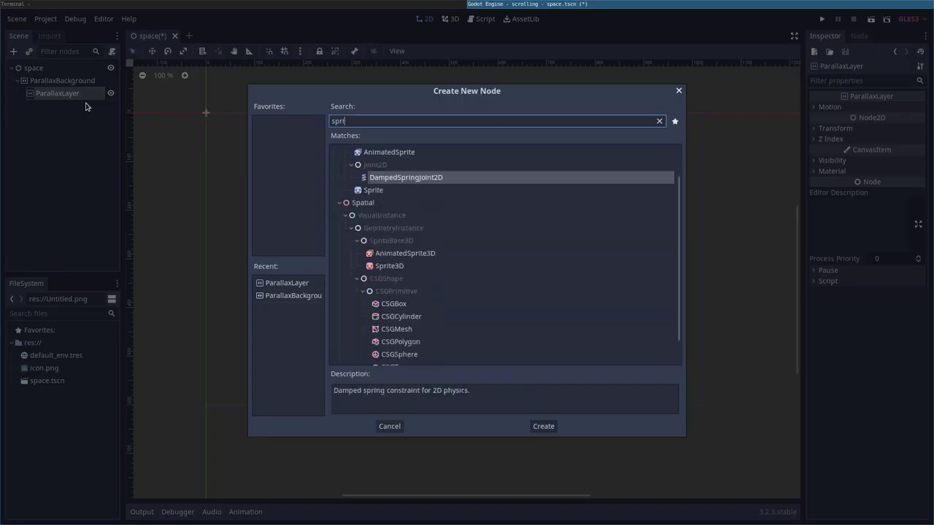
{"action": "key", "text": "Down"}
{"action": "key", "text": "Return"}
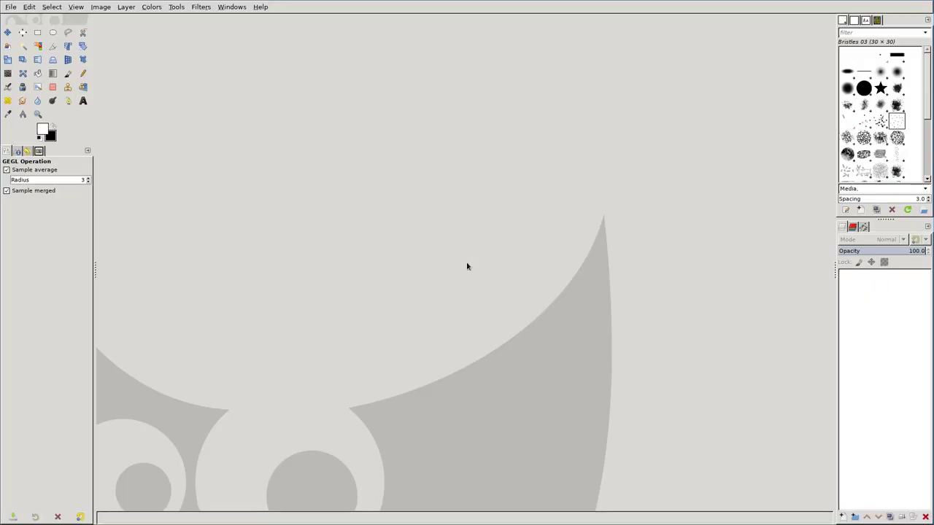
In GIMP, create a new portrait image 540 px wide and 960 px high
{"action": "key", "text": "ctrl+n"}
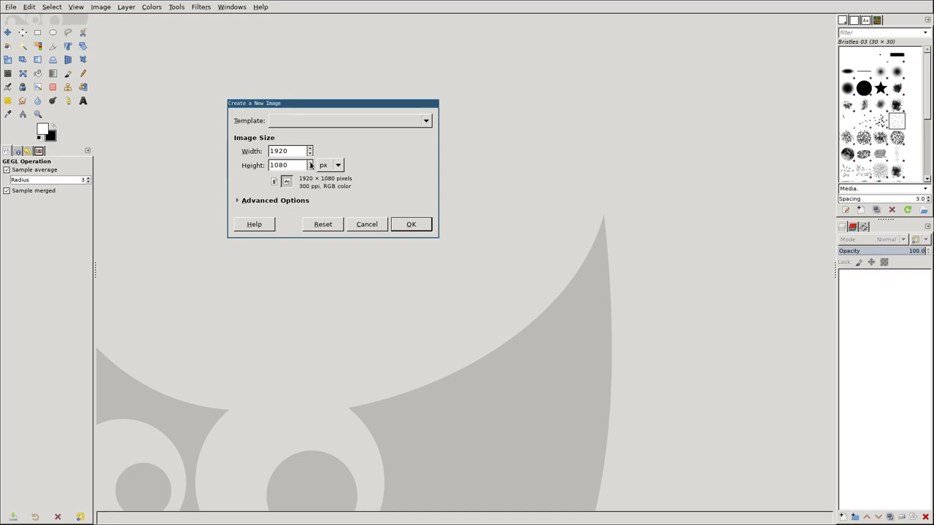
{"action": "left_click", "coordinate": [274, 182]}
{"action": "left_click", "coordinate": [302, 151]}
{"action": "type", "text": "/"}
{"action": "key", "text": "Return"}
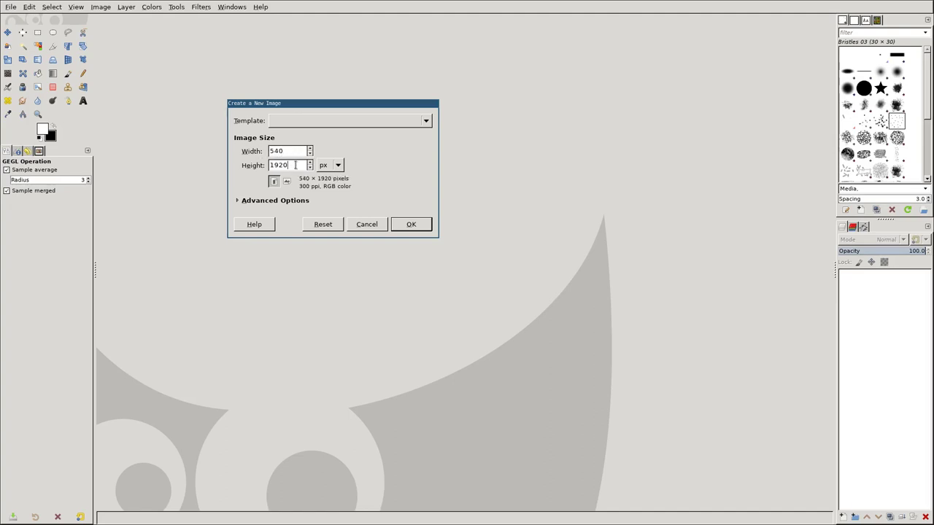
{"action": "key", "text": "Return"}
{"action": "left_click", "coordinate": [408, 225]}
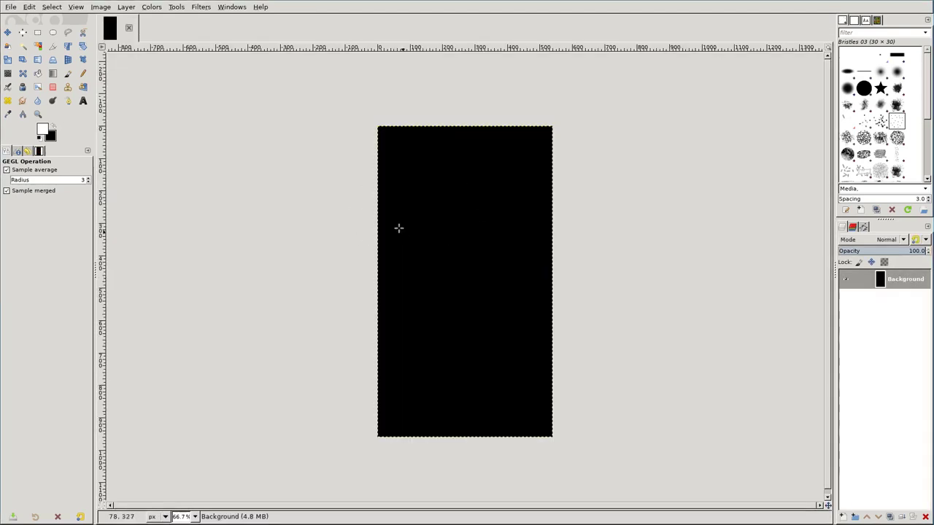
Paint five white dot clusters with the Paintbrush and Bristles 03 brush, staggered down both halves of the black canvas
{"action": "left_click", "coordinate": [68, 73]}
{"action": "left_click", "coordinate": [407, 159]}
{"action": "left_click", "coordinate": [494, 210]}
{"action": "left_click", "coordinate": [417, 277]}
{"action": "left_click", "coordinate": [506, 332]}
{"action": "left_click", "coordinate": [416, 399]}
Apply a Gaussian Blur of about 66.85 in both X and Y to the dotted background layer
{"action": "left_click", "coordinate": [204, 7]}
{"action": "mouse_move", "coordinate": [224, 64]}
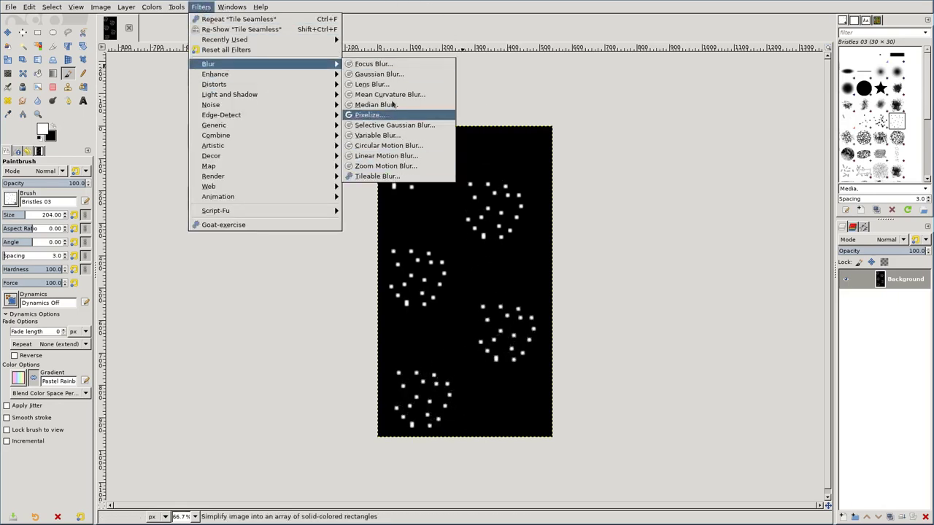
{"action": "left_click", "coordinate": [379, 74]}
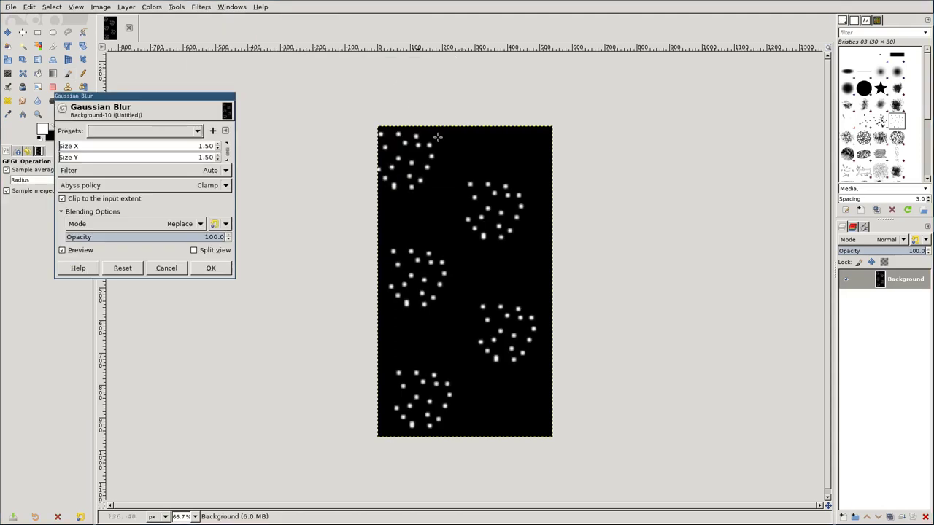
{"action": "left_click", "coordinate": [129, 147]}
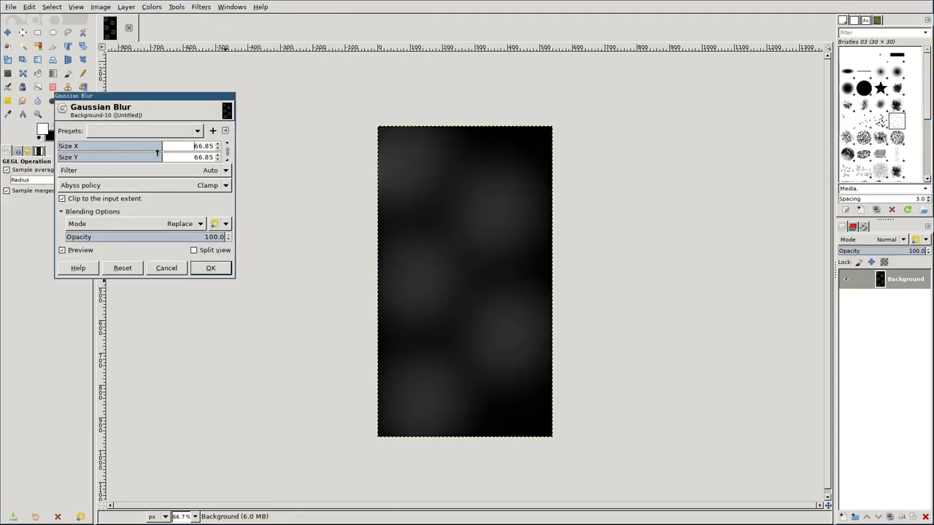
{"action": "left_click", "coordinate": [210, 268]}
Apply the Tile Seamless filter to the blurred background layer
{"action": "left_click", "coordinate": [203, 8]}
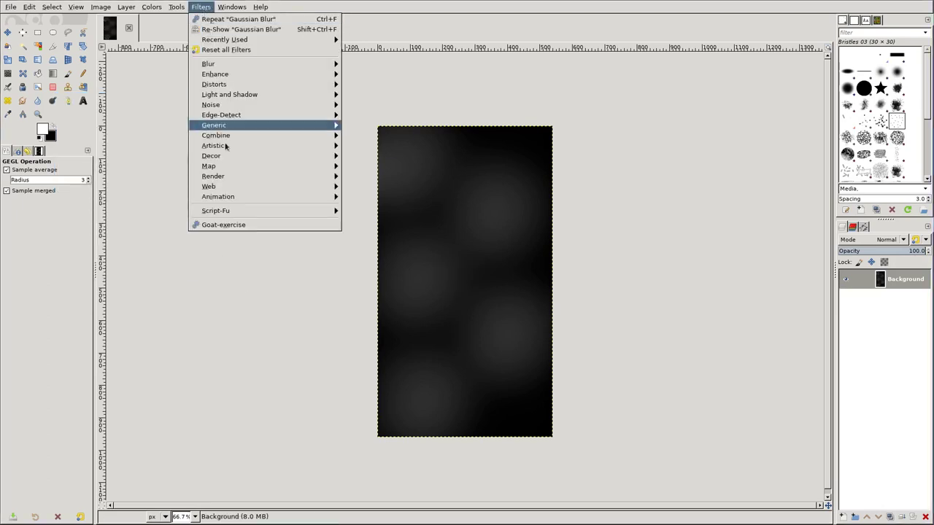
{"action": "mouse_move", "coordinate": [229, 167]}
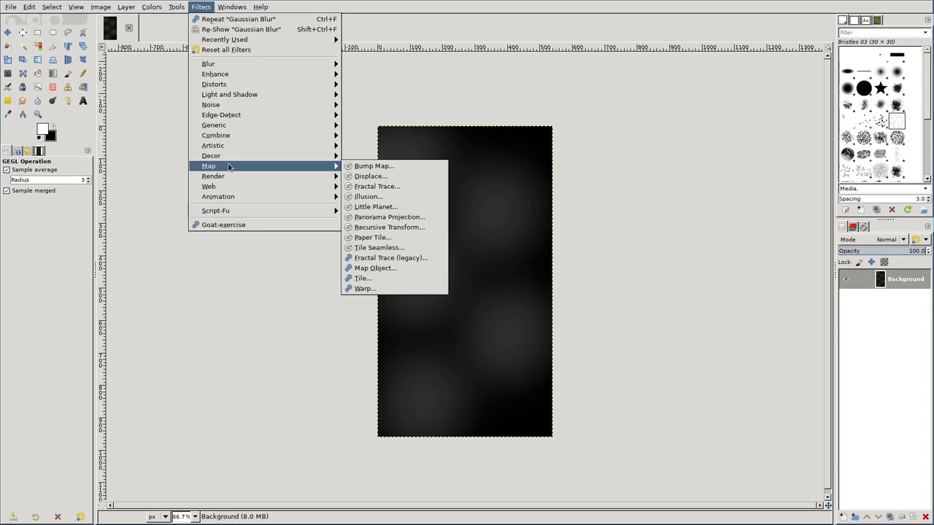
{"action": "left_click", "coordinate": [390, 249]}
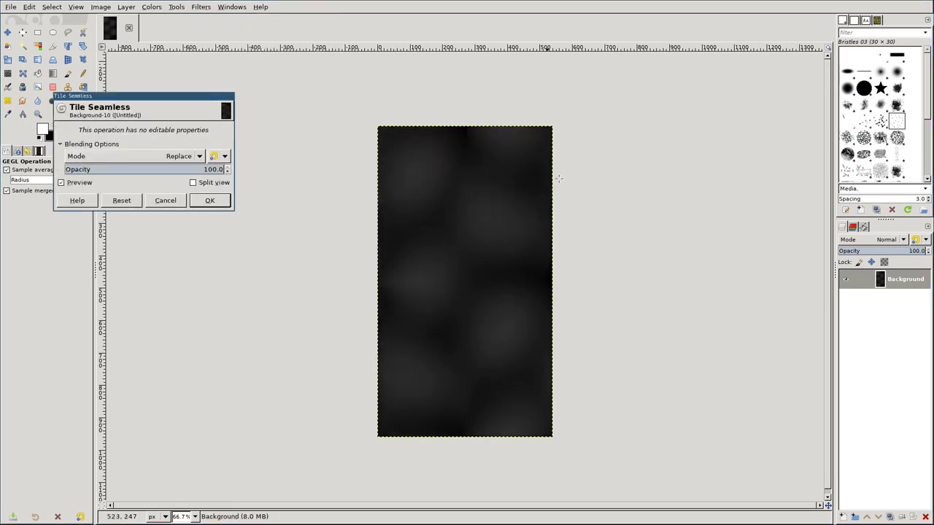
{"action": "left_click", "coordinate": [210, 201]}
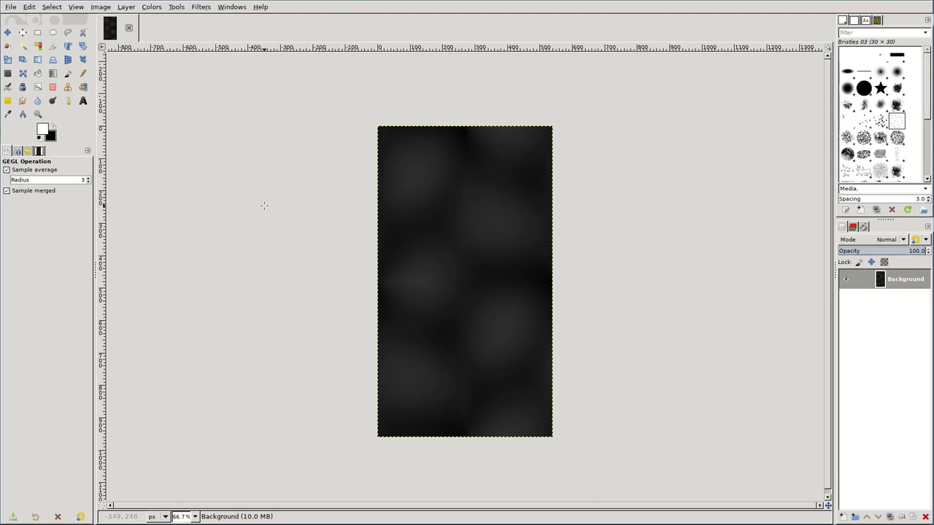
Export the image as backgound.png into the scrolling project folder
{"action": "key", "text": "ctrl+shift+e"}
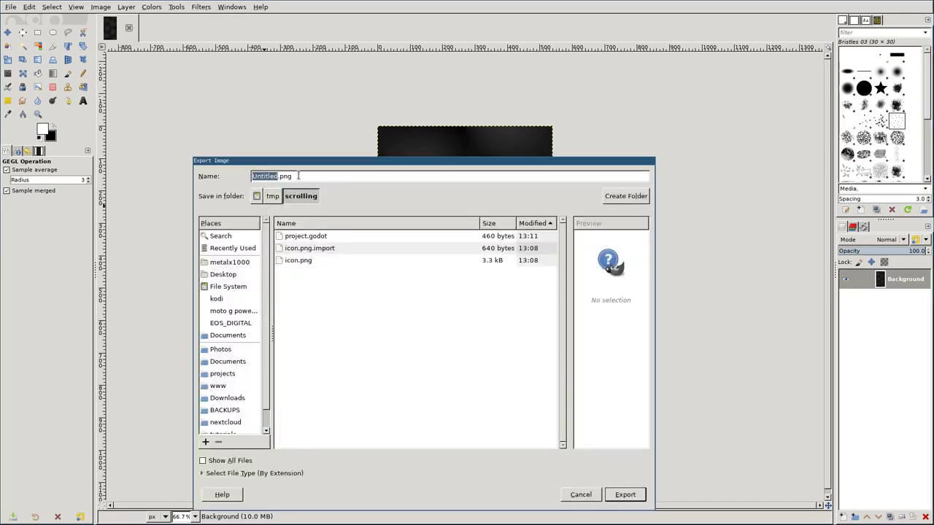
{"action": "type", "text": "backgound"}
{"action": "key", "text": "Return"}
{"action": "left_click", "coordinate": [517, 361]}
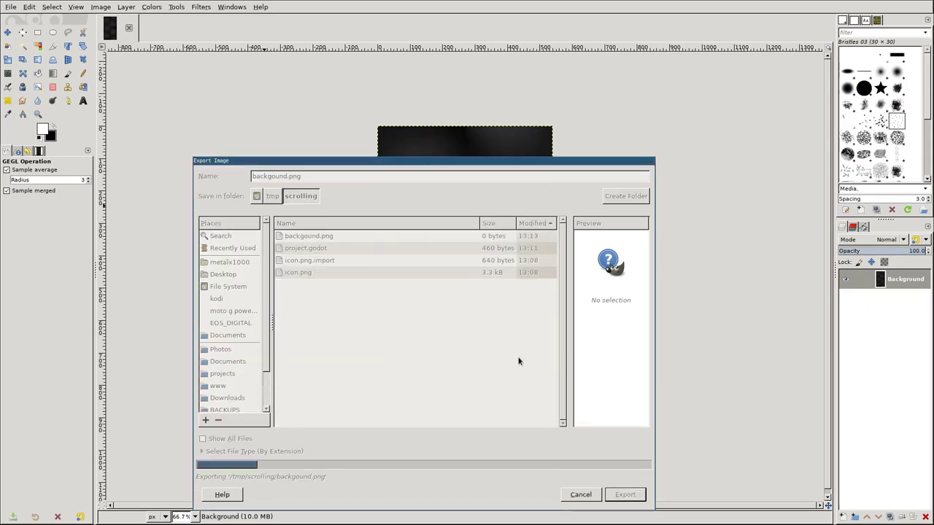
Switch back to Godot and assign backgound.png as the Sprite's texture
{"action": "key", "text": "super+1"}
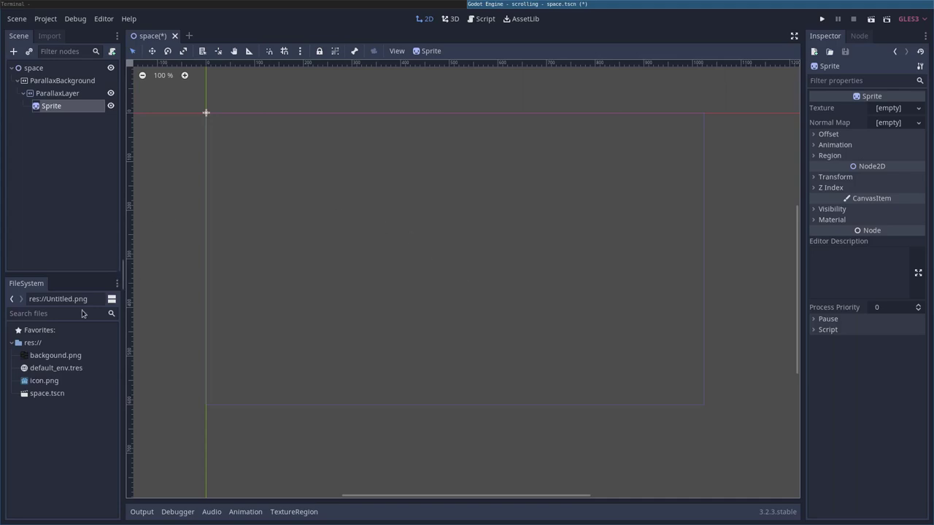
{"action": "left_click", "coordinate": [58, 114]}
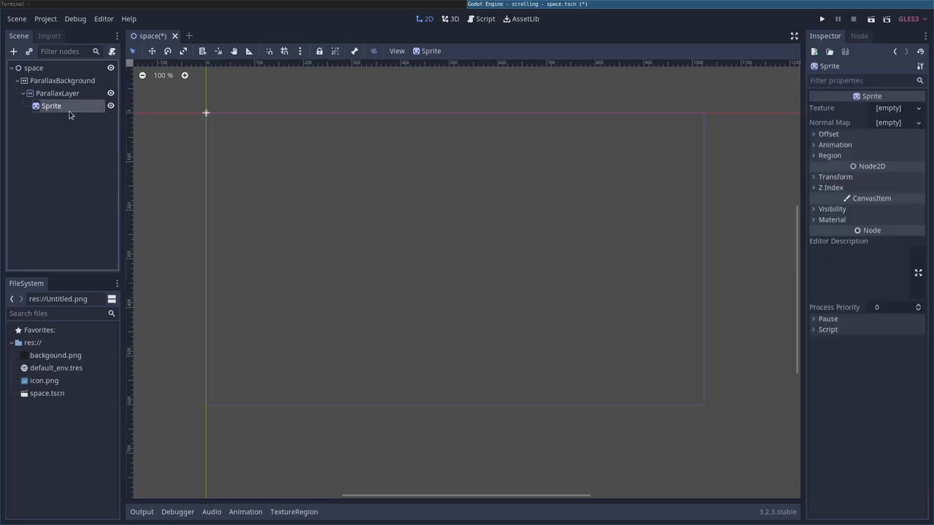
{"action": "left_click_drag", "start_coordinate": [50, 358], "coordinate": [886, 109]}
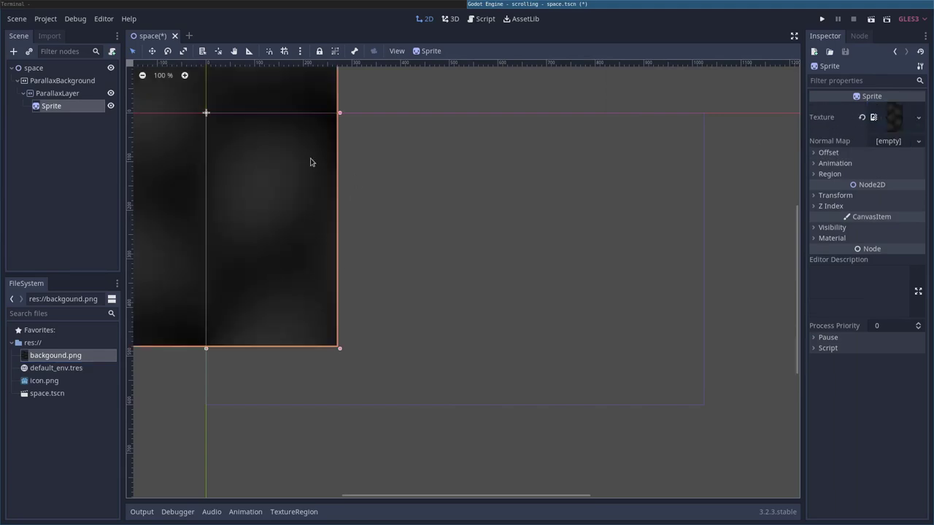
Move the background sprite to about the middle of the game viewport frame, test-running the game before and after
{"action": "key", "text": "F5"}
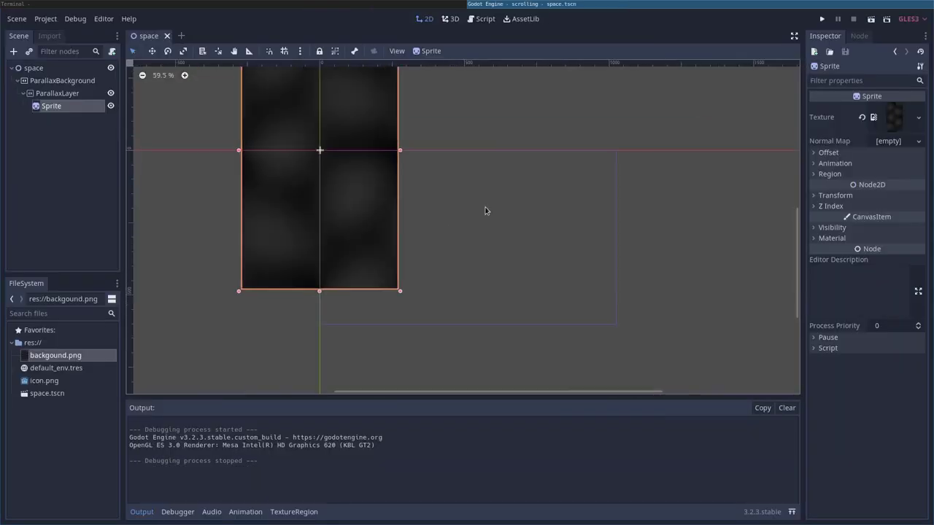
{"action": "left_click_drag", "start_coordinate": [320, 151], "coordinate": [464, 232]}
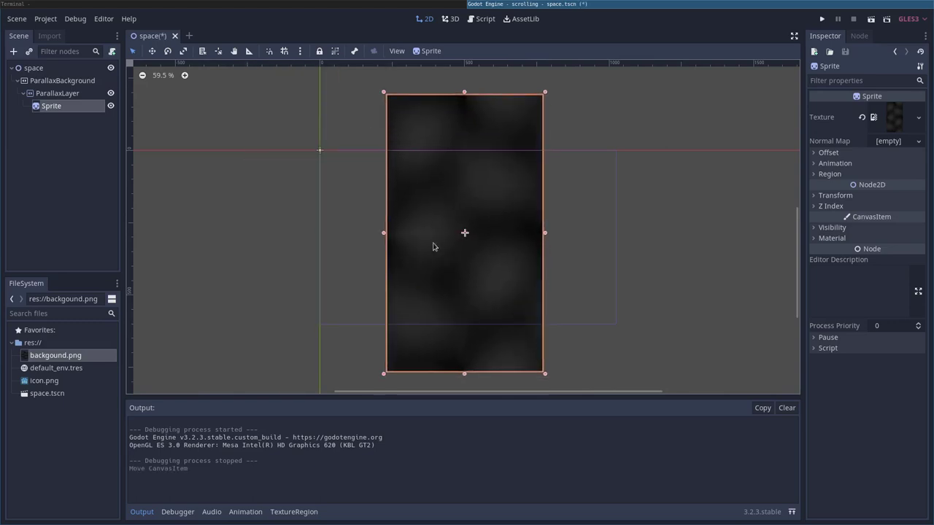
{"action": "key", "text": "F6"}
Set the project's display window size to 540 wide and 960 high in the project settings
{"action": "left_click", "coordinate": [45, 19]}
{"action": "left_click", "coordinate": [55, 34]}
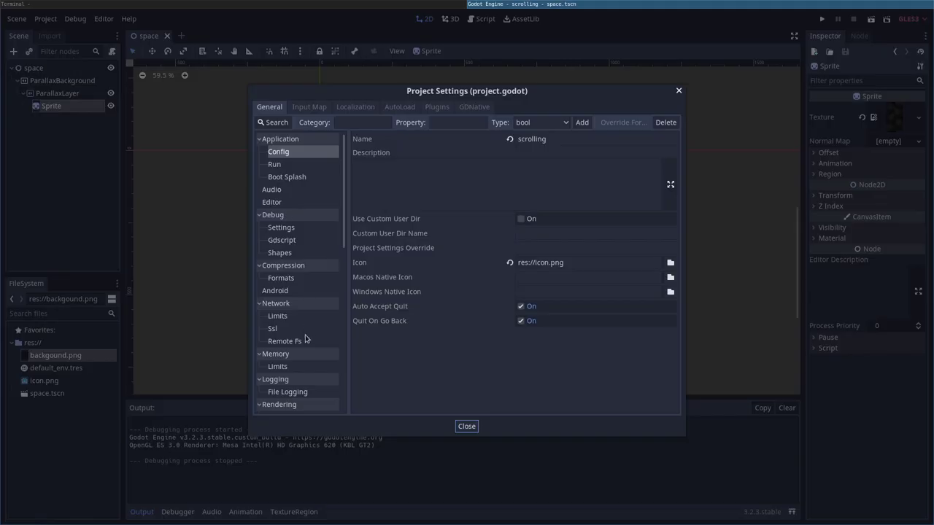
{"action": "scroll", "coordinate": [304, 336], "scroll_direction": "down", "scroll_amount": 5}
{"action": "left_click", "coordinate": [285, 311]}
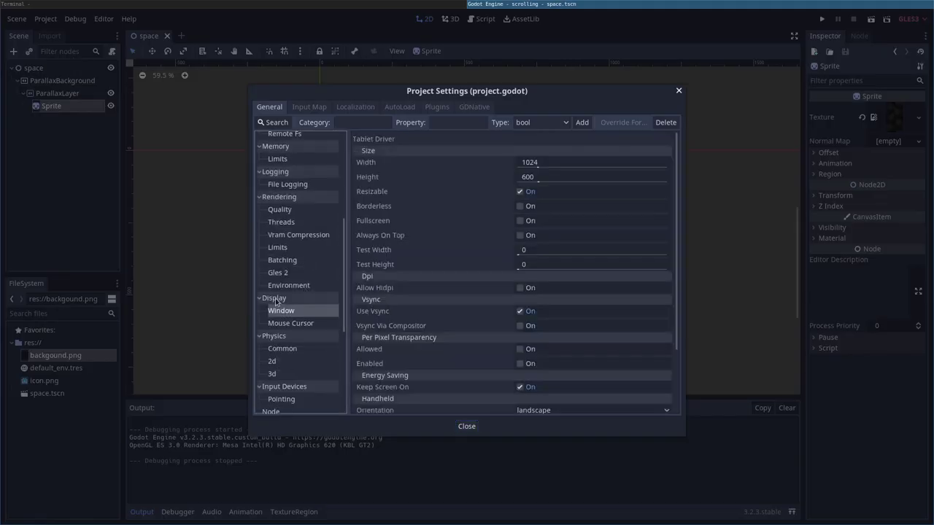
{"action": "left_click", "coordinate": [549, 162]}
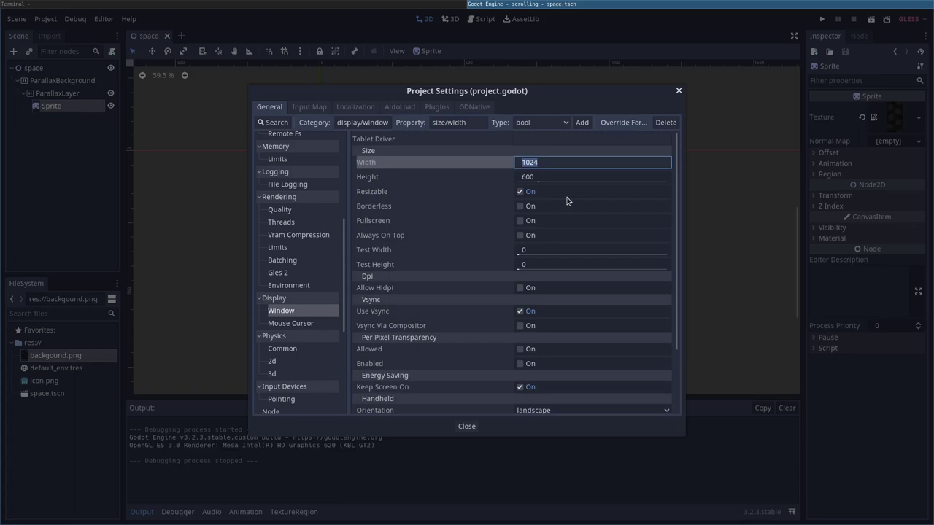
{"action": "type", "text": "10"}
{"action": "key", "text": "Return"}
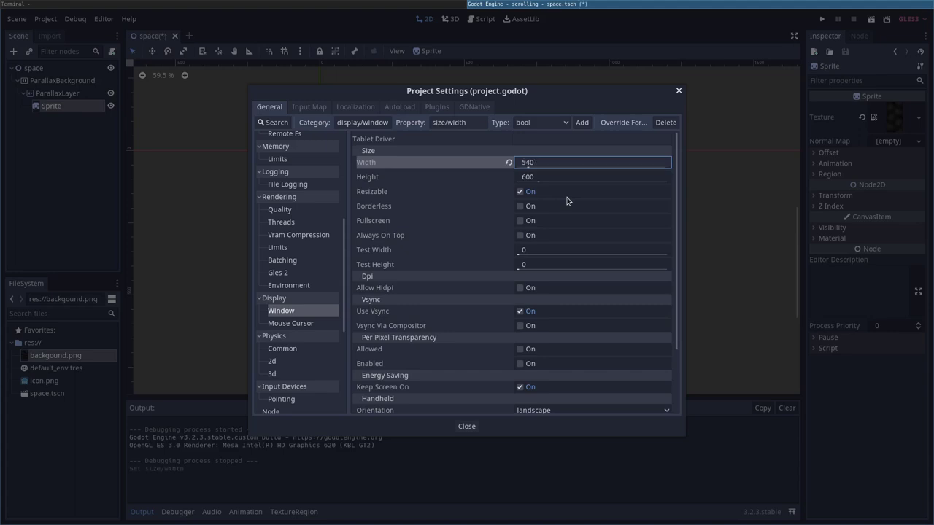
{"action": "left_click", "coordinate": [560, 180]}
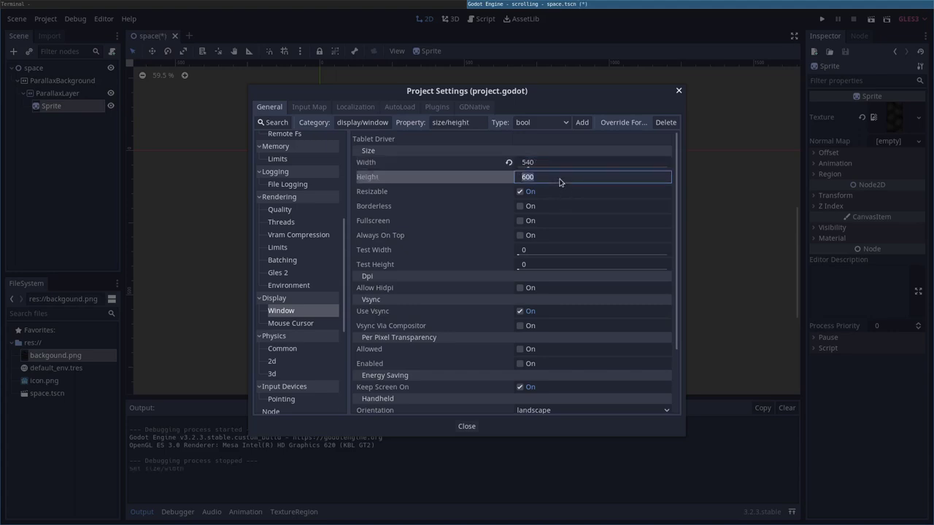
{"action": "type", "text": "1920/2"}
{"action": "key", "text": "Return"}
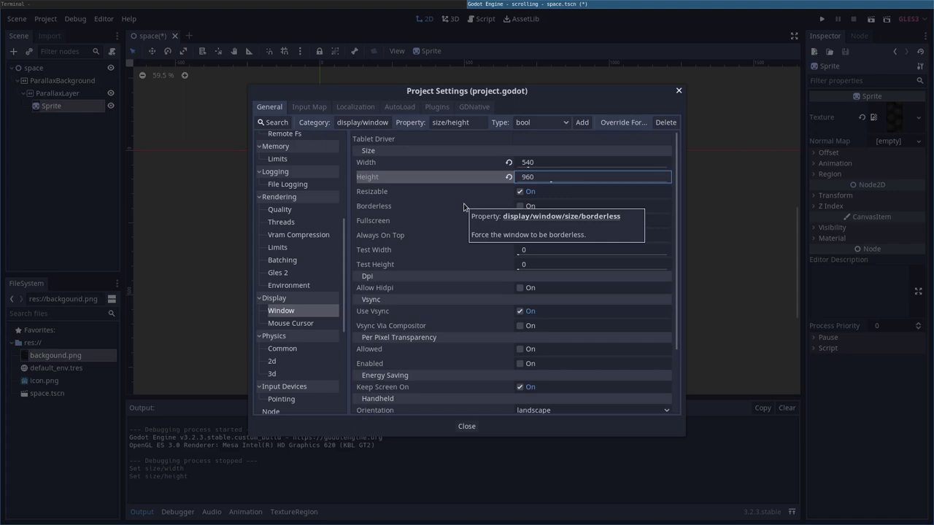
Set the project's display stretch mode to viewport and its aspect to keep, and close the project settings
{"action": "scroll", "coordinate": [462, 243], "scroll_direction": "down", "scroll_amount": 3}
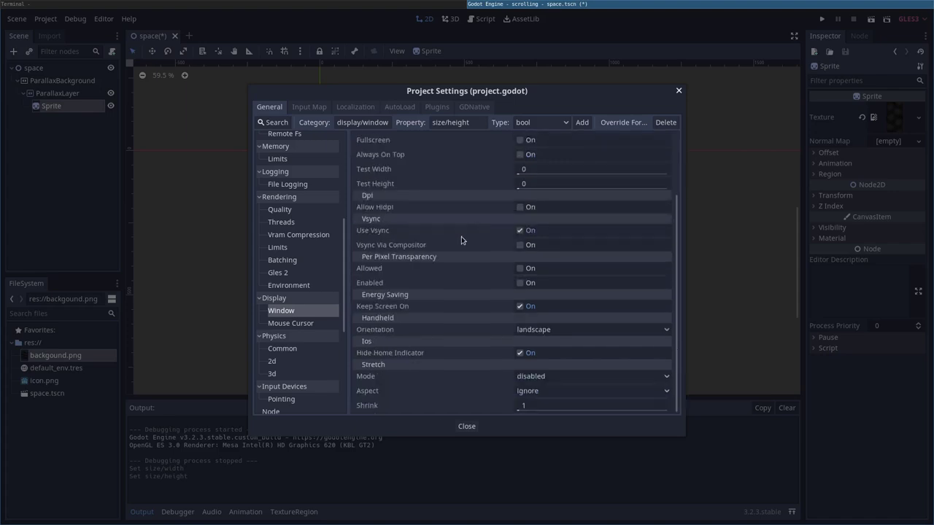
{"action": "left_click", "coordinate": [612, 380]}
{"action": "left_click", "coordinate": [550, 412]}
{"action": "left_click", "coordinate": [547, 390]}
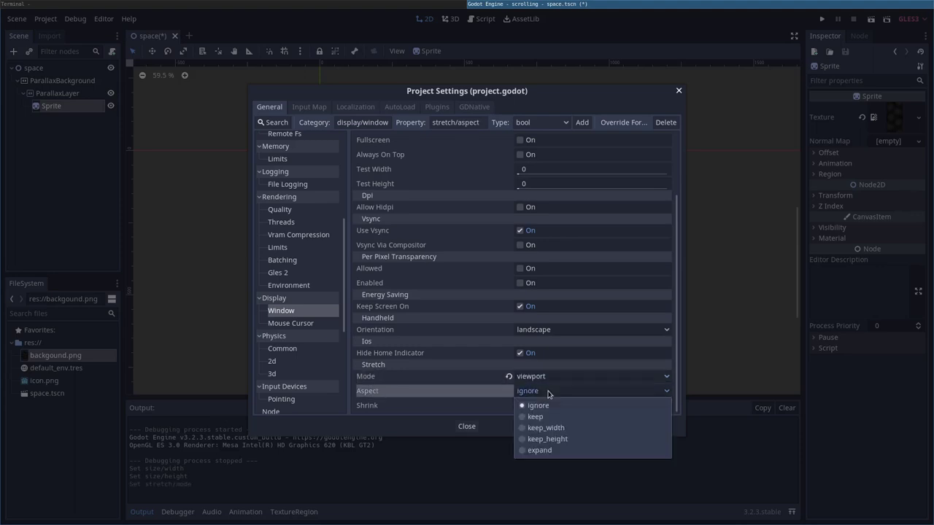
{"action": "left_click", "coordinate": [539, 414]}
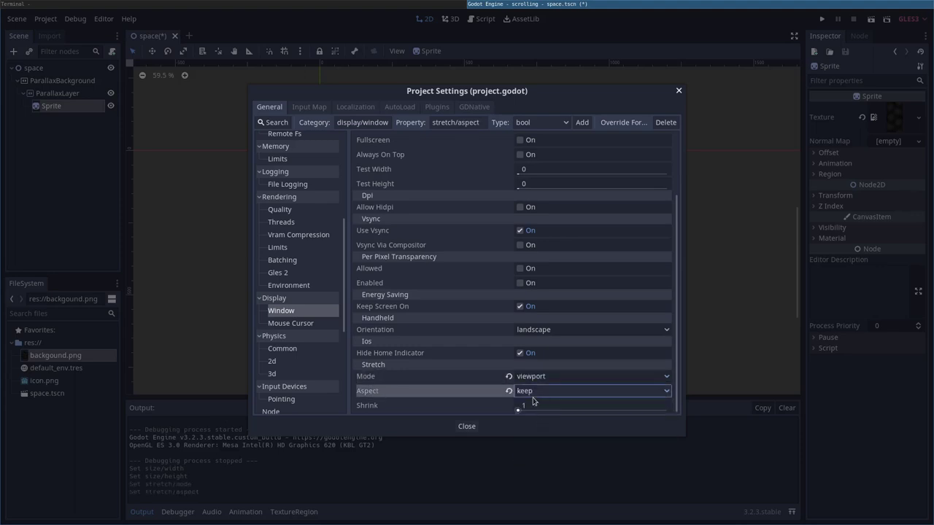
{"action": "left_click", "coordinate": [467, 426]}
Align the background sprite with the portrait game viewport frame, starting at the origin, and test-run the game
{"action": "scroll", "coordinate": [513, 240], "scroll_direction": "down", "scroll_amount": 2}
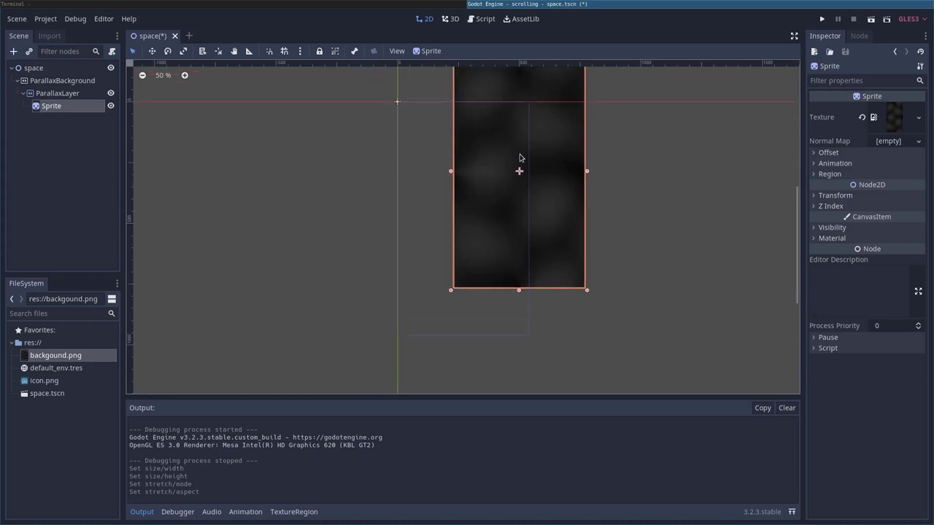
{"action": "left_click_drag", "start_coordinate": [519, 158], "coordinate": [464, 202]}
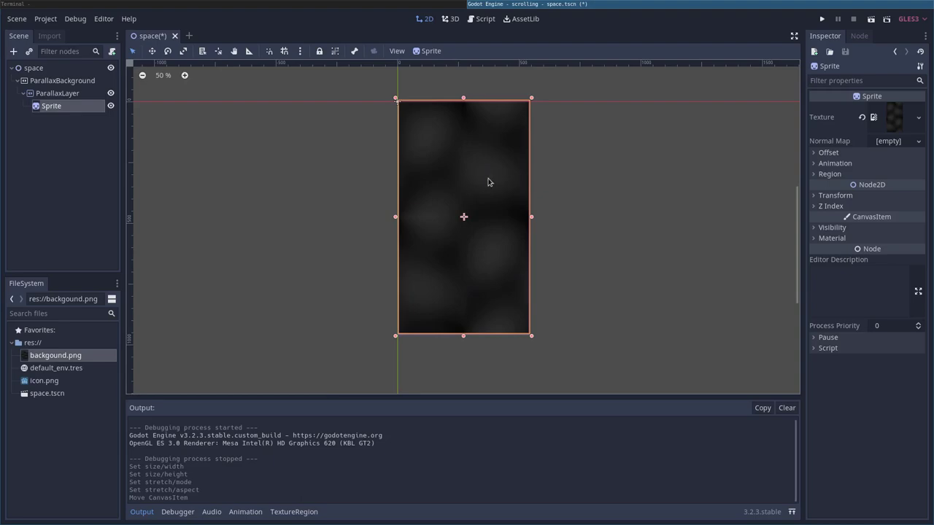
{"action": "key", "text": "F5"}
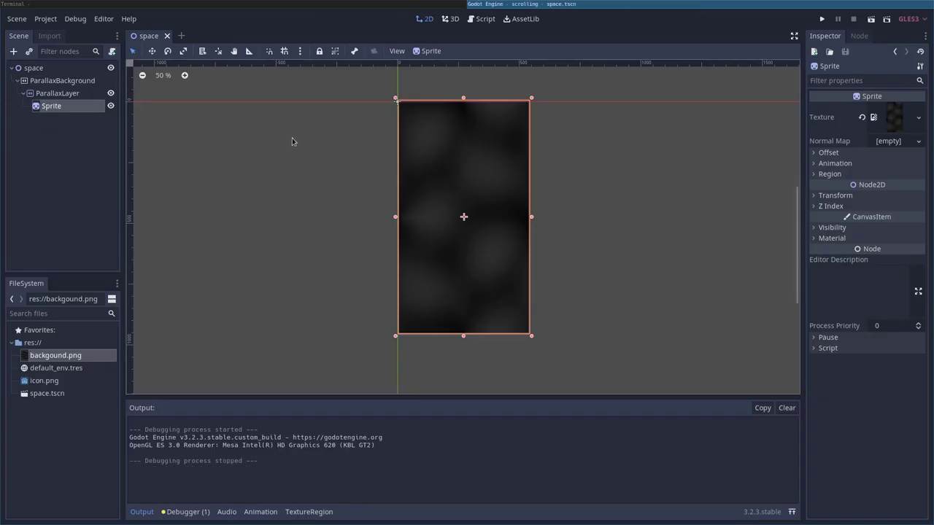
Change the project's display window size to 960 wide and 540 high in the project settings
{"action": "left_click", "coordinate": [46, 19]}
{"action": "left_click", "coordinate": [63, 33]}
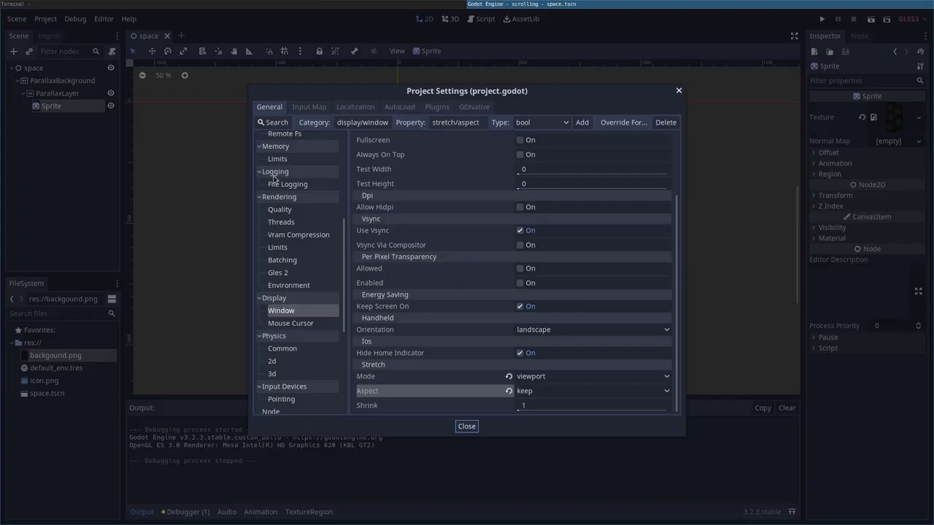
{"action": "scroll", "coordinate": [533, 191], "scroll_direction": "up", "scroll_amount": 3}
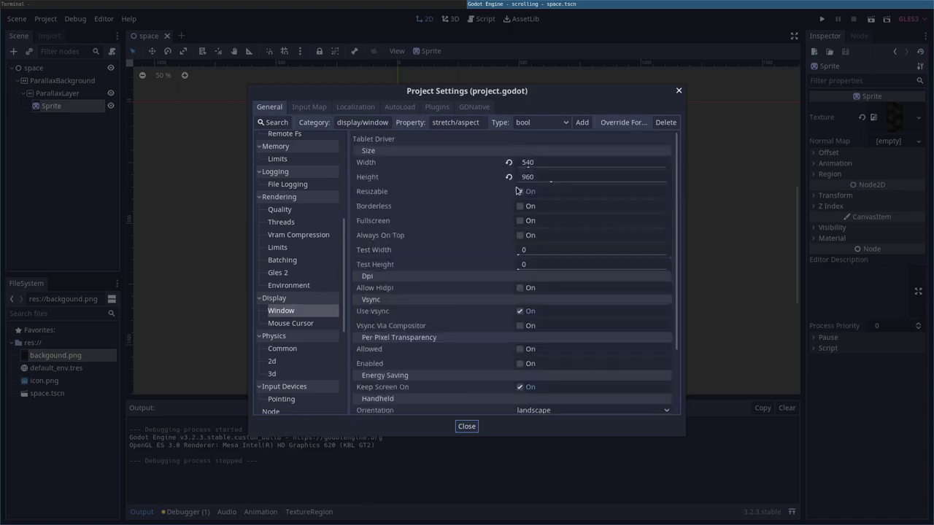
{"action": "left_click", "coordinate": [556, 162]}
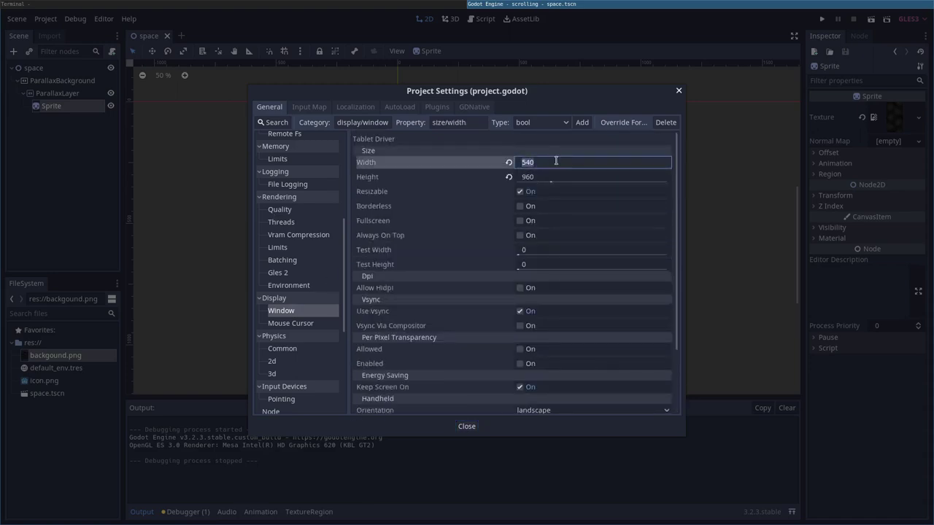
{"action": "type", "text": "960"}
{"action": "key", "text": "Tab"}
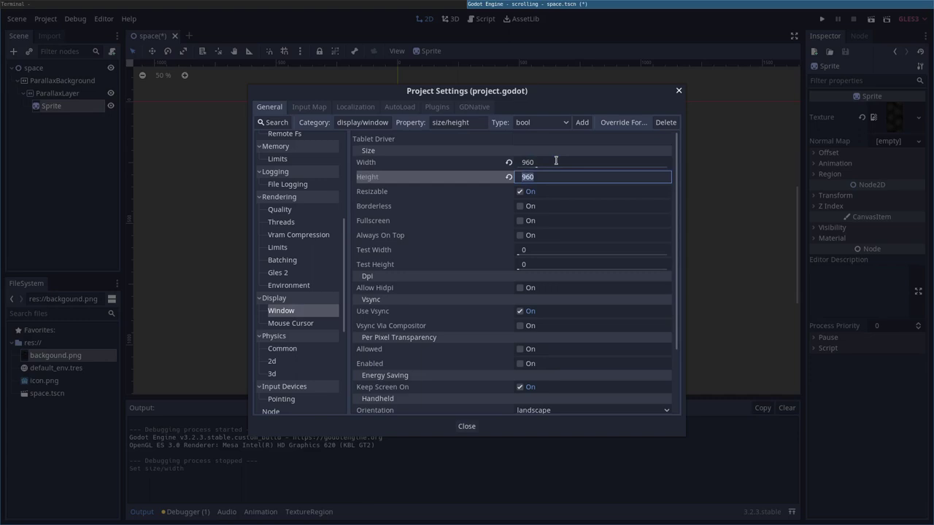
{"action": "type", "text": "540"}
{"action": "left_click", "coordinate": [480, 427]}
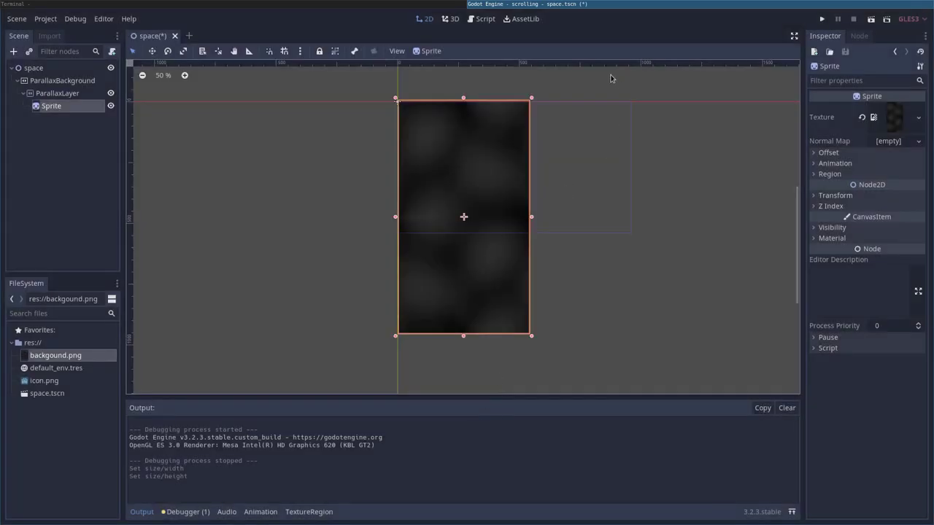
Enable grid snapping and move the background sprite to position 480, 256 in the landscape viewport frame
{"action": "left_click_drag", "start_coordinate": [469, 214], "coordinate": [514, 163]}
{"action": "left_click", "coordinate": [284, 51]}
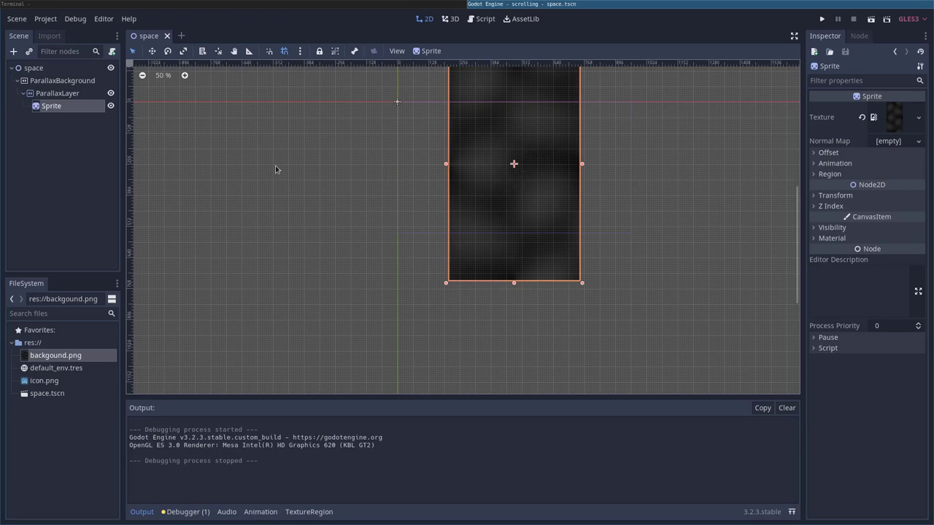
Set the ParallaxLayer's vertical motion mirroring to 960
{"action": "left_click", "coordinate": [63, 93]}
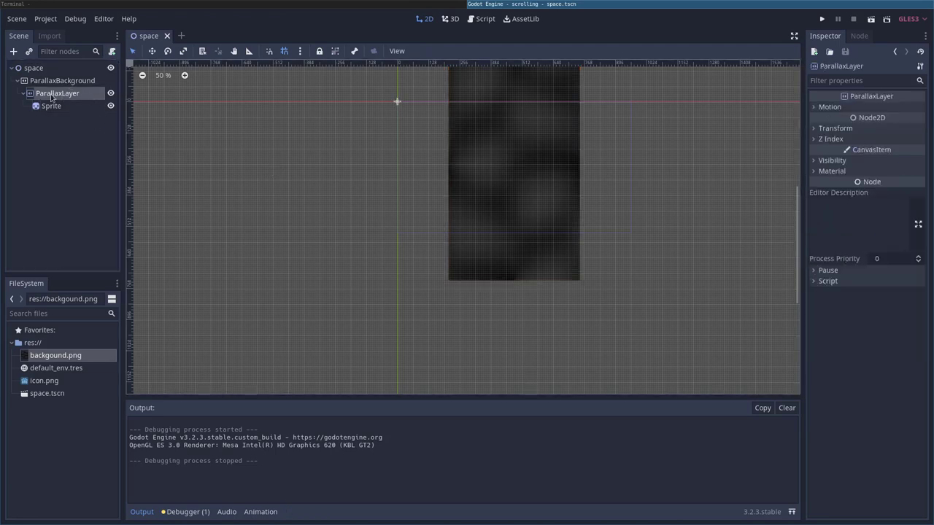
{"action": "left_click", "coordinate": [819, 107]}
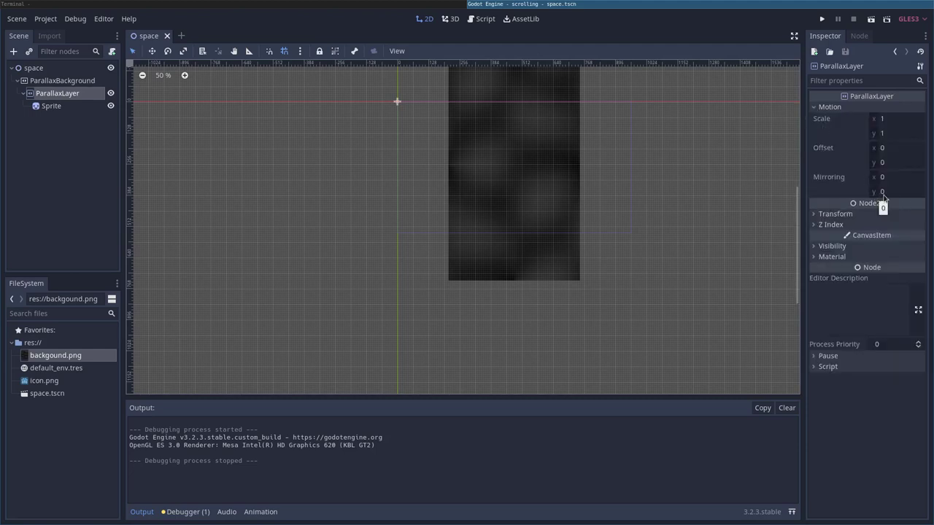
{"action": "left_click", "coordinate": [886, 194]}
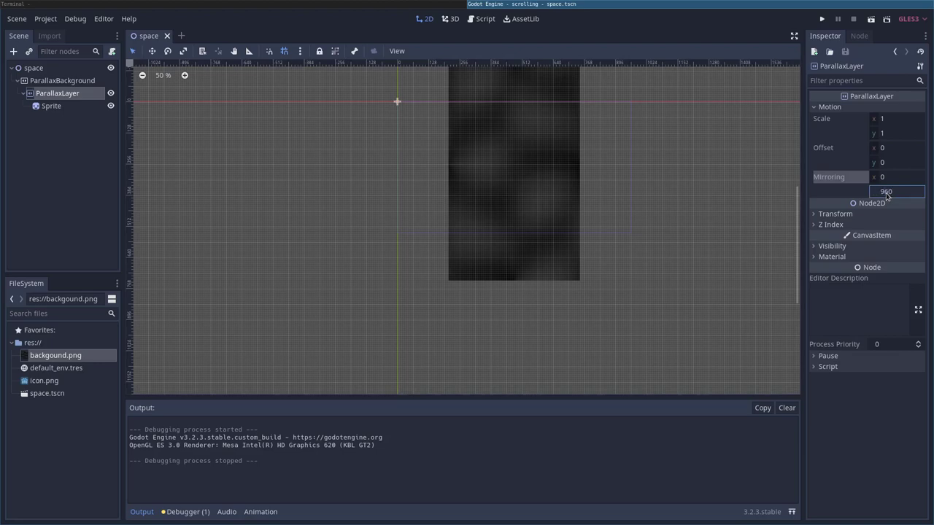
{"action": "type", "text": "960"}
{"action": "key", "text": "Return"}
{"action": "middle_click_drag", "start_coordinate": [668, 315], "coordinate": [646, 145]}
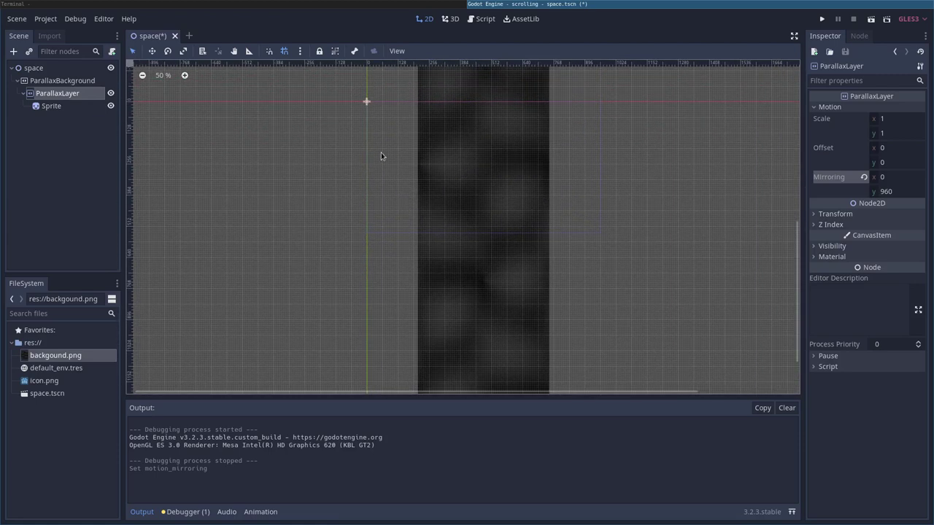
Attach a new default GDScript named ParallaxBackground.gd to the ParallaxBackground node
{"action": "left_click", "coordinate": [56, 82]}
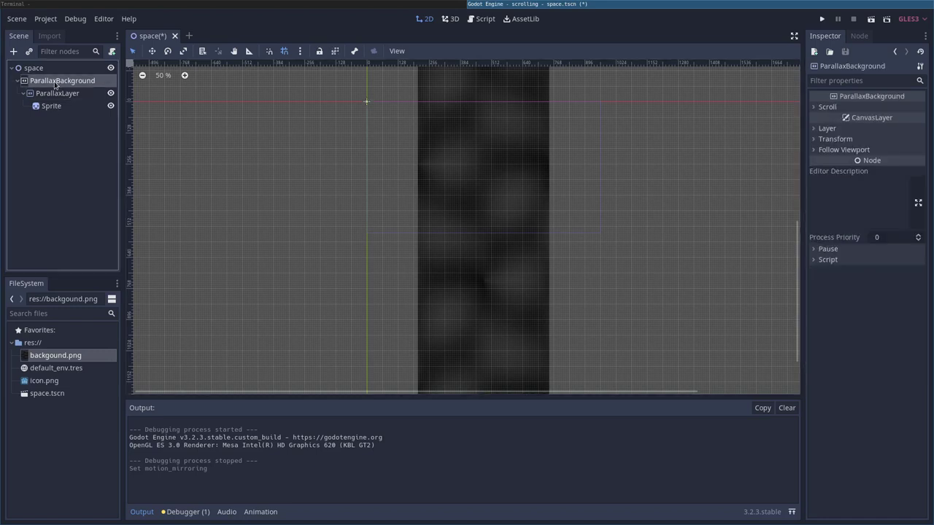
{"action": "right_click", "coordinate": [52, 84]}
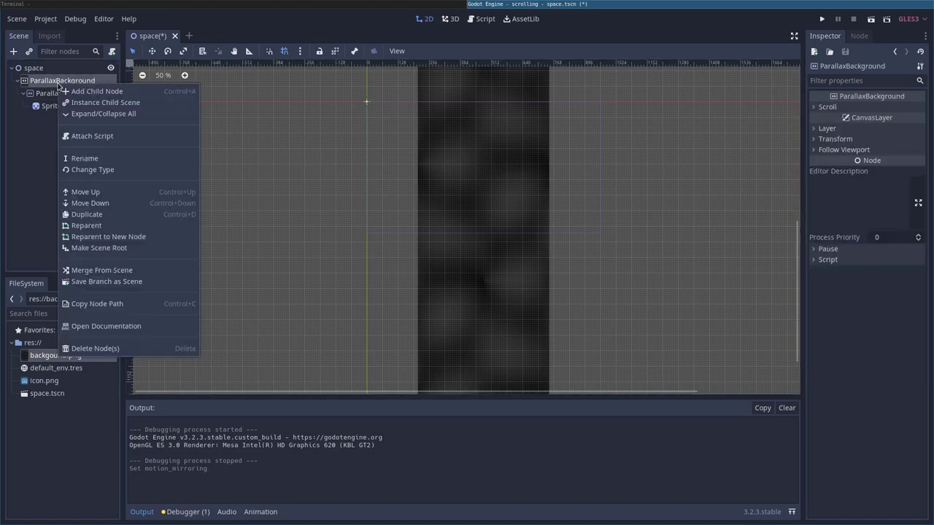
{"action": "left_click", "coordinate": [93, 138]}
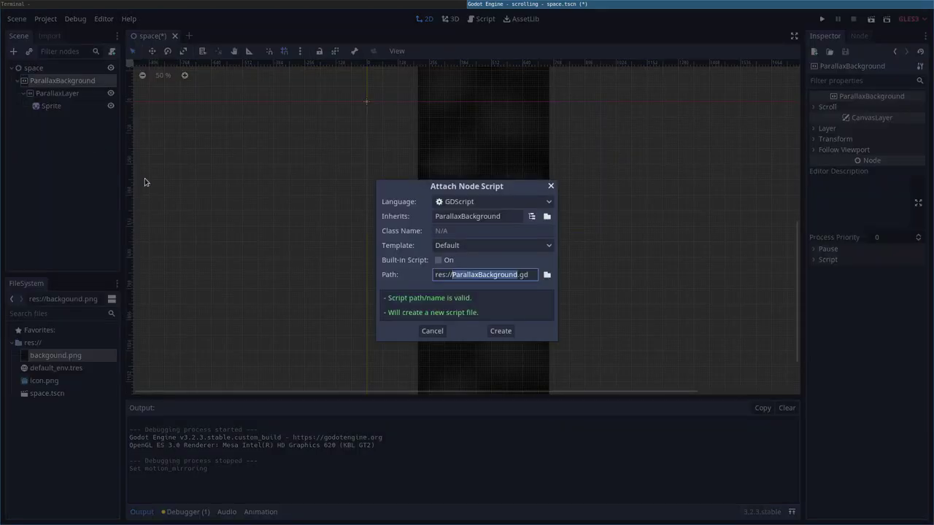
{"action": "left_click", "coordinate": [500, 331]}
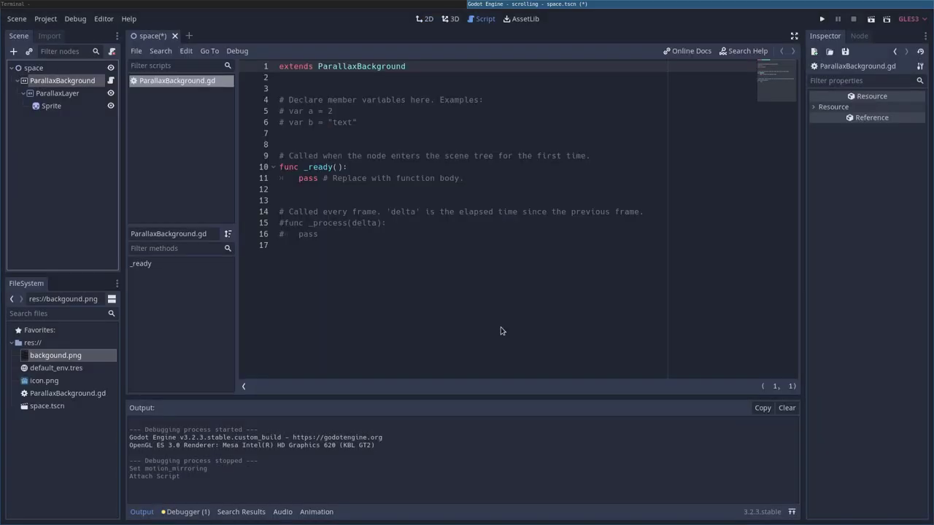
Uncomment the _process(delta) function declaration and add an empty indented line below it
{"action": "left_click", "coordinate": [303, 224]}
{"action": "key", "text": "Home"}
{"action": "key", "text": "Delete"}
{"action": "key", "text": "Return"}
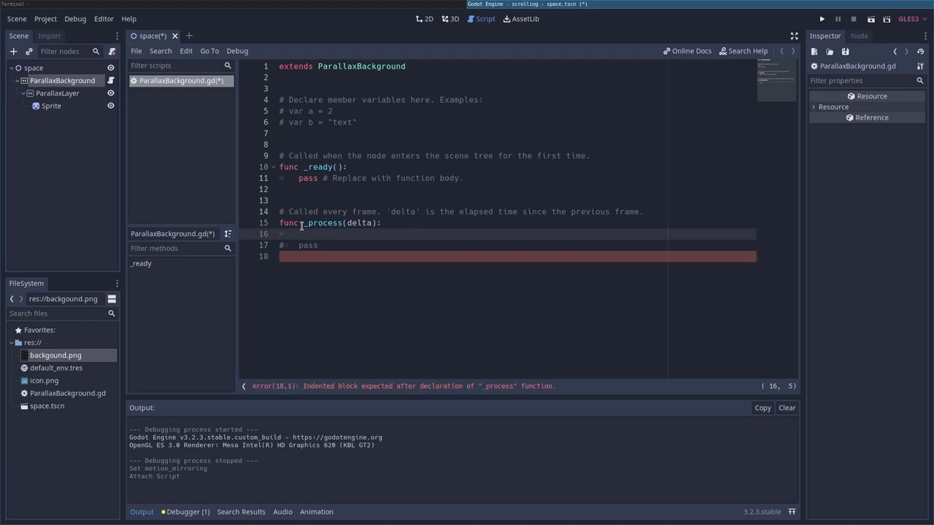
{"action": "type", "text": "$P"}
{"action": "key", "text": "Return"}
{"action": "type", "text": ".sc"}
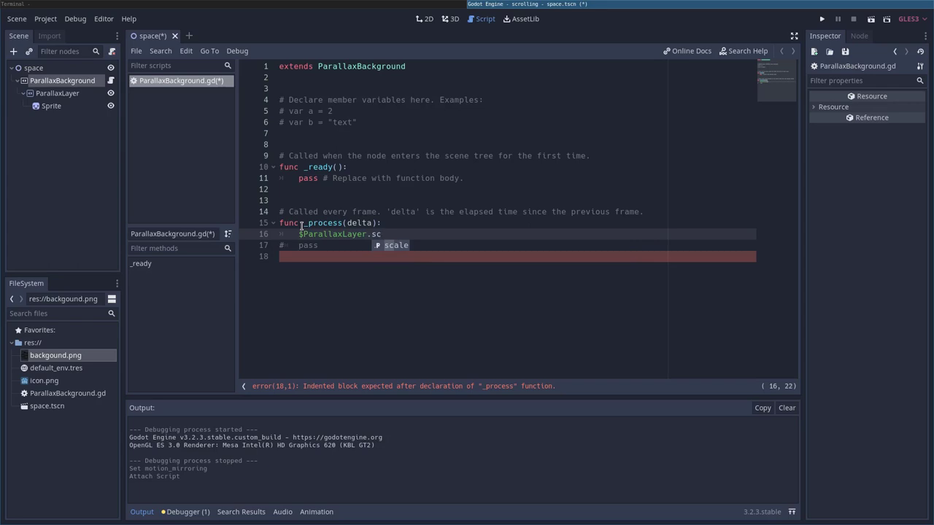
{"action": "key", "text": "BackSpace"}
{"action": "key", "text": "BackSpace"}
{"action": "key", "text": "BackSpace"}
{"action": "key", "text": "BackSpace"}
{"action": "key", "text": "BackSpace"}
{"action": "key", "text": "BackSpace"}
{"action": "key", "text": "BackSpace"}
{"action": "key", "text": "BackSpace"}
{"action": "key", "text": "BackSpace"}
{"action": "key", "text": "BackSpace"}
{"action": "key", "text": "BackSpace"}
{"action": "key", "text": "BackSpace"}
{"action": "key", "text": "BackSpace"}
{"action": "key", "text": "BackSpace"}
{"action": "key", "text": "BackSpace"}
{"action": "key", "text": "BackSpace"}
{"action": "key", "text": "BackSpace"}
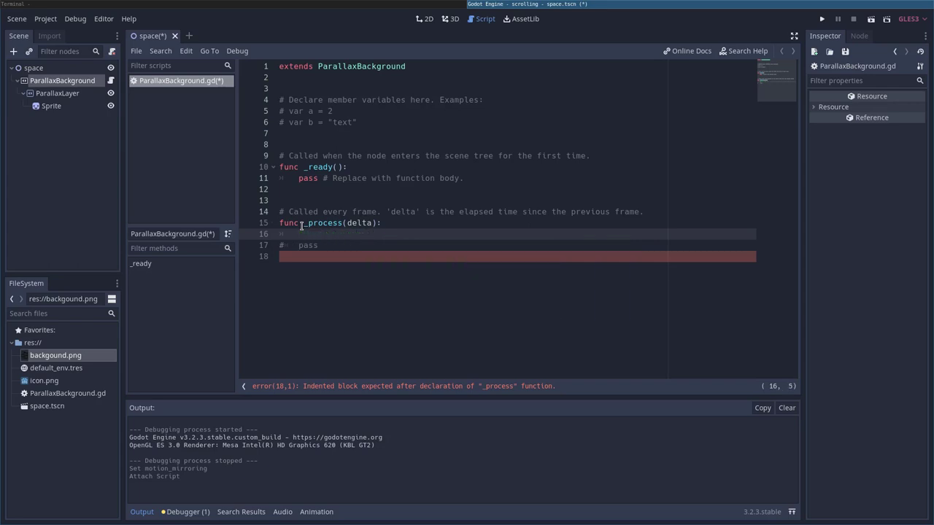
Add the line scroll_offset.y += 10 to the _process function and test-run the game
{"action": "type", "text": "scroll"}
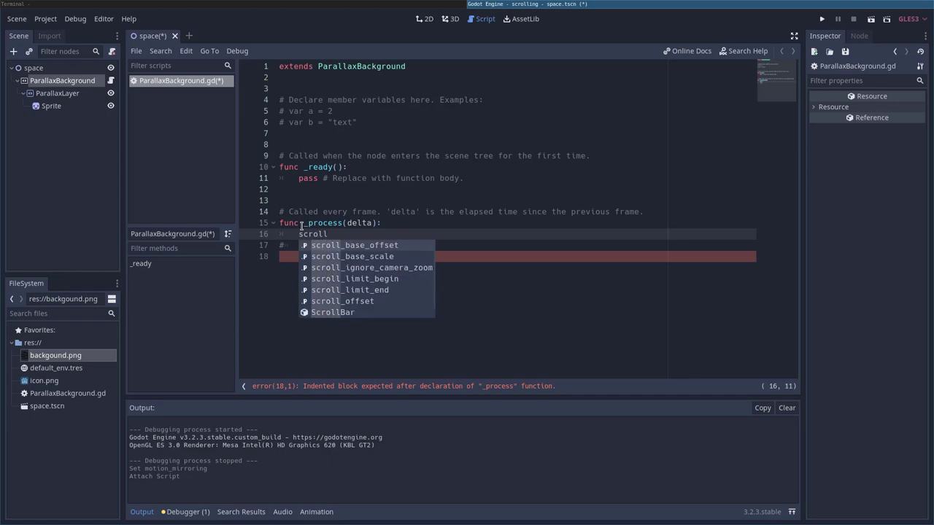
{"action": "scroll", "coordinate": [367, 304], "scroll_direction": "down", "scroll_amount": 5}
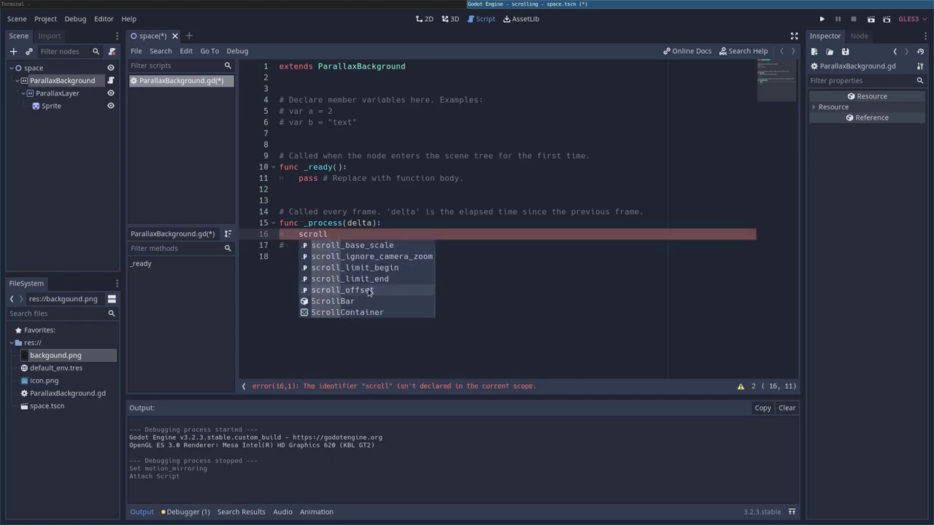
{"action": "left_click", "coordinate": [369, 291]}
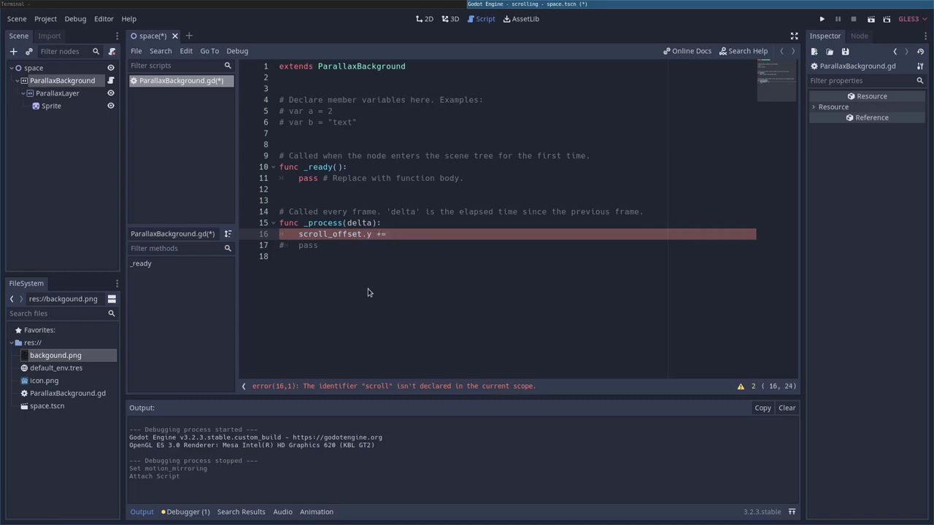
{"action": "key", "text": "Down"}
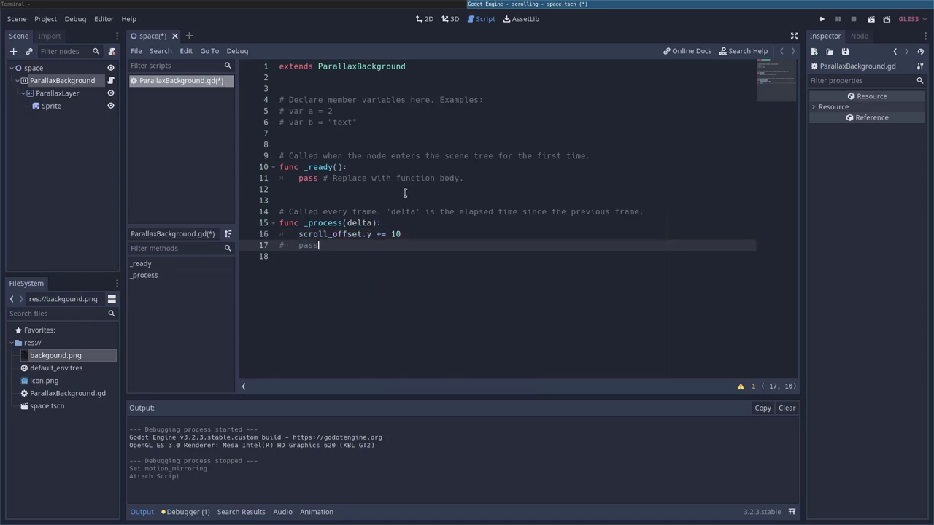
{"action": "key", "text": "F5"}
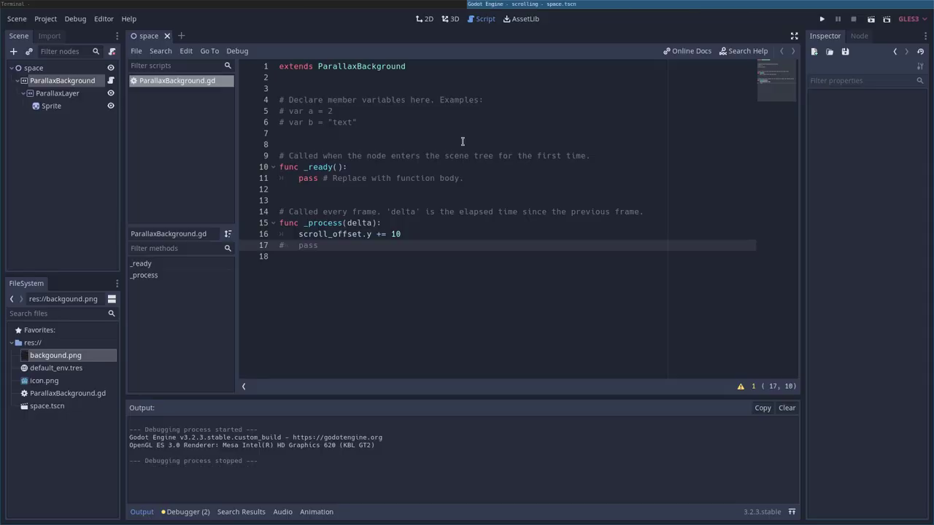
Set the Sprite's scale to 2 on both x and y, test-run the game and close it
{"action": "left_click", "coordinate": [59, 109]}
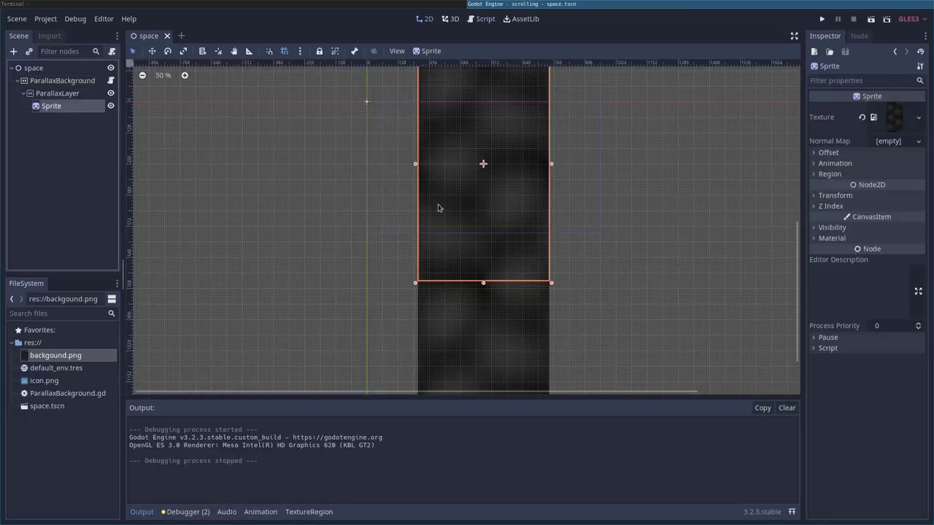
{"action": "left_click", "coordinate": [832, 195]}
{"action": "left_click", "coordinate": [896, 251]}
{"action": "type", "text": "2"}
{"action": "key", "text": "Tab"}
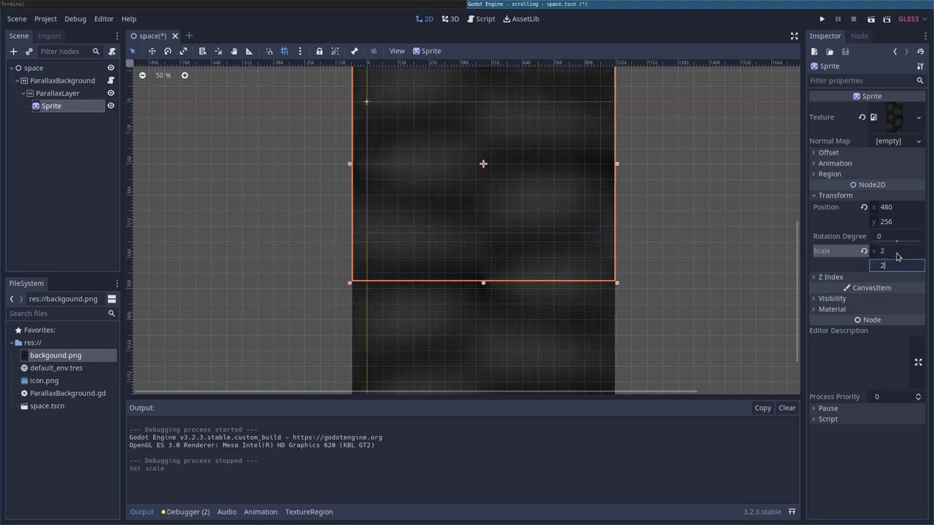
{"action": "type", "text": "2"}
{"action": "key", "text": "Return"}
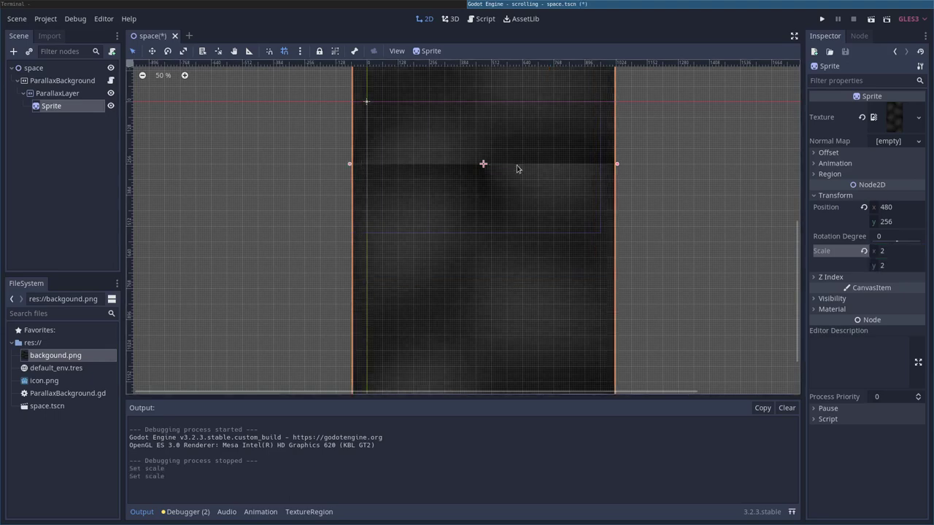
{"action": "key", "text": "F5"}
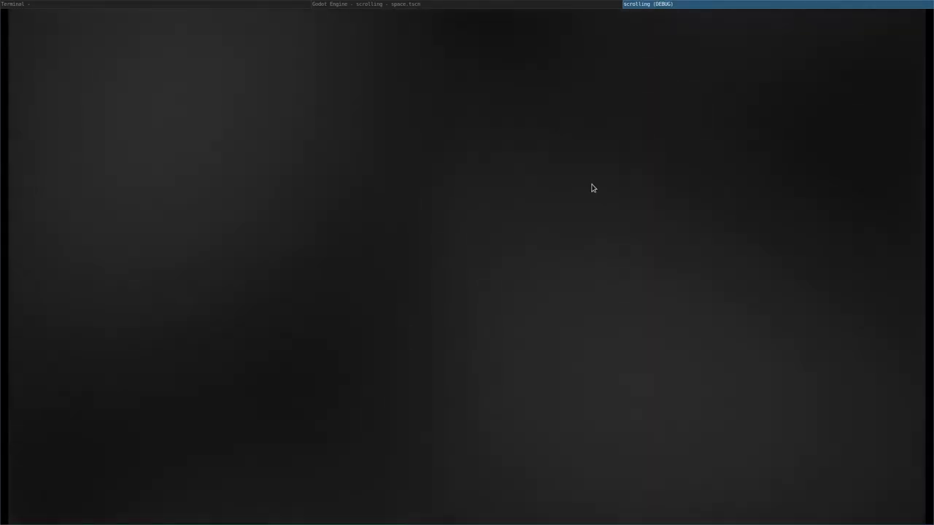
{"action": "key", "text": "super+shift+q"}
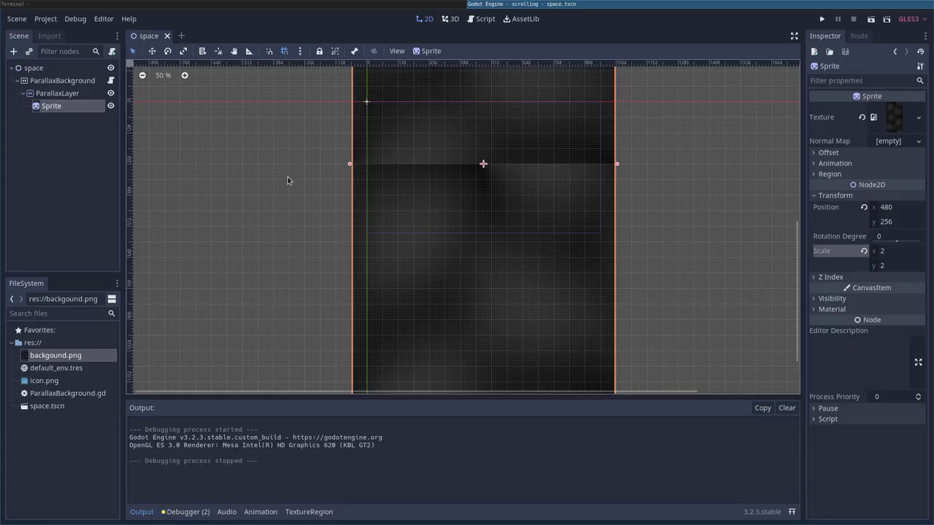
Set the ParallaxLayer's motion mirroring y to 1920, twice the 960 height, and test-run the scene
{"action": "left_click", "coordinate": [58, 97]}
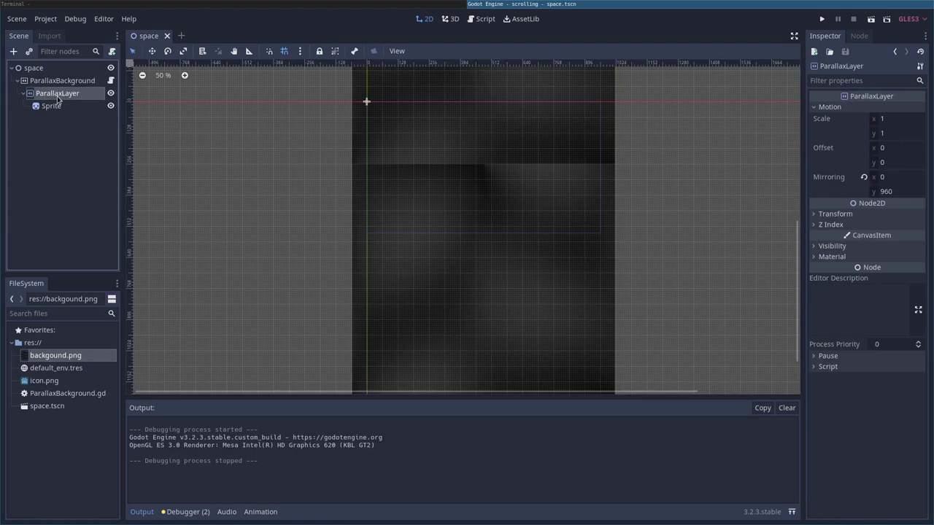
{"action": "left_click", "coordinate": [898, 192]}
{"action": "left_click", "coordinate": [906, 193]}
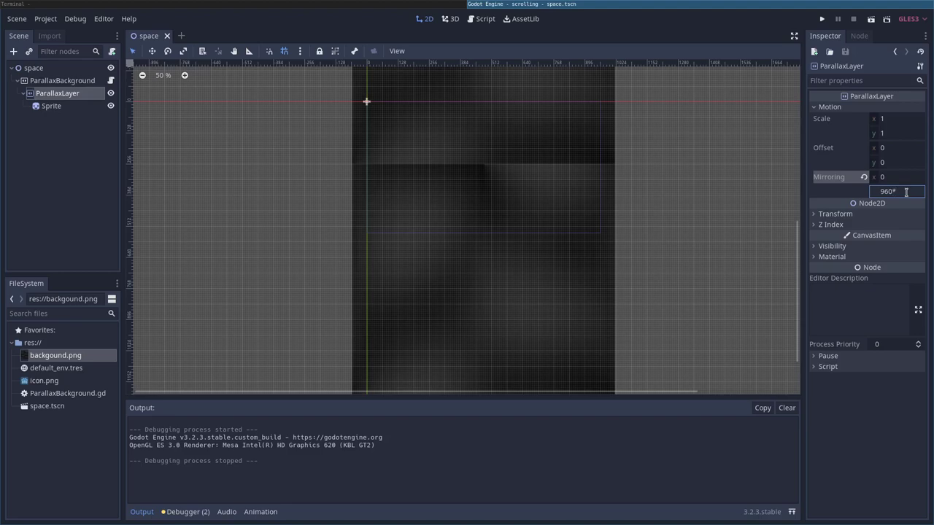
{"action": "key", "text": "Return"}
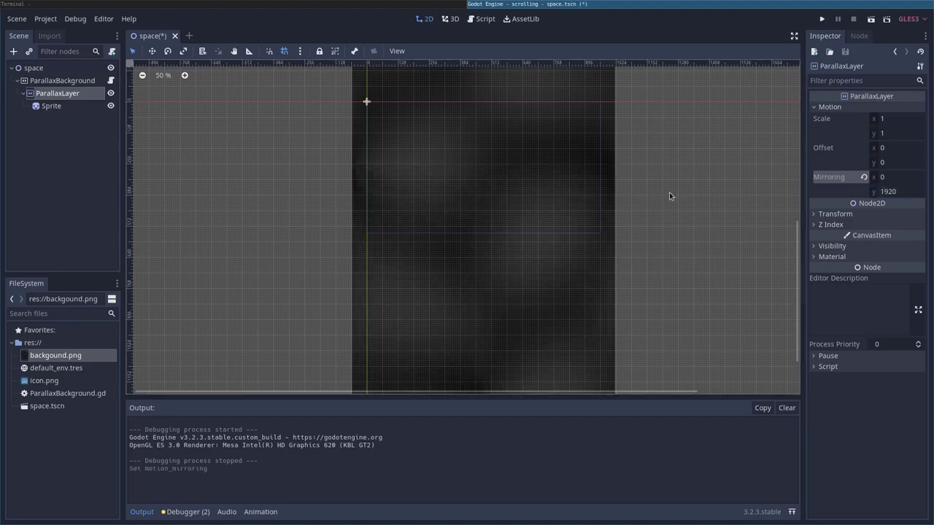
{"action": "key", "text": "F6"}
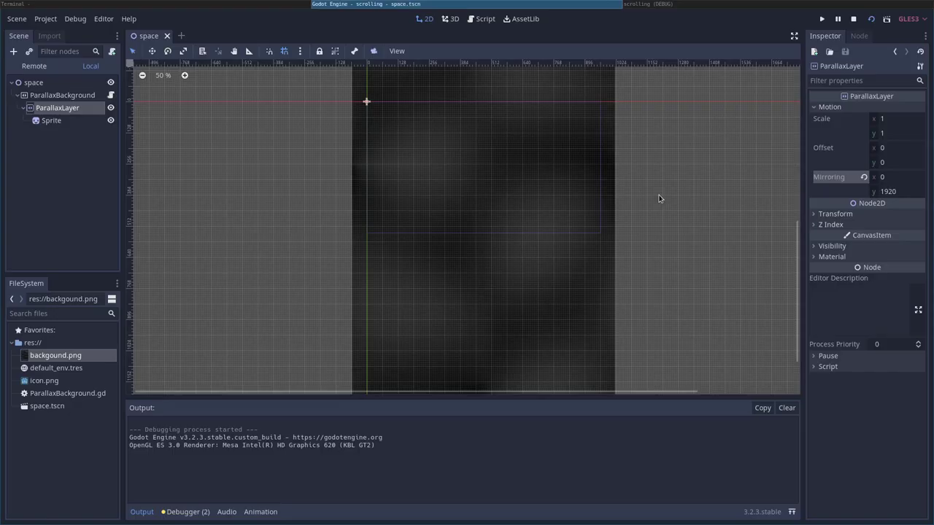
Multiply the scroll increment by delta in the _process function of ParallaxBackground.gd, so the line reads scroll_offset.y += 10 * delta
{"action": "left_click", "coordinate": [486, 21]}
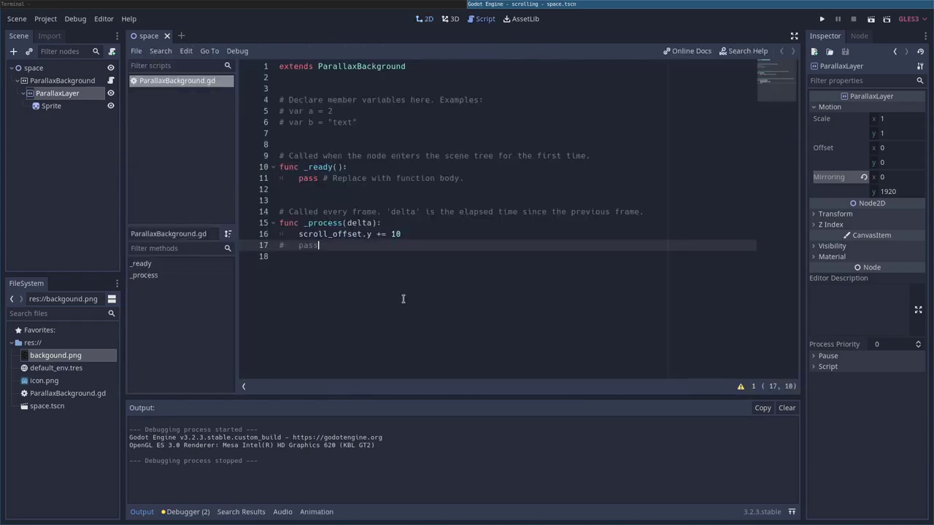
{"action": "double_click", "coordinate": [358, 223]}
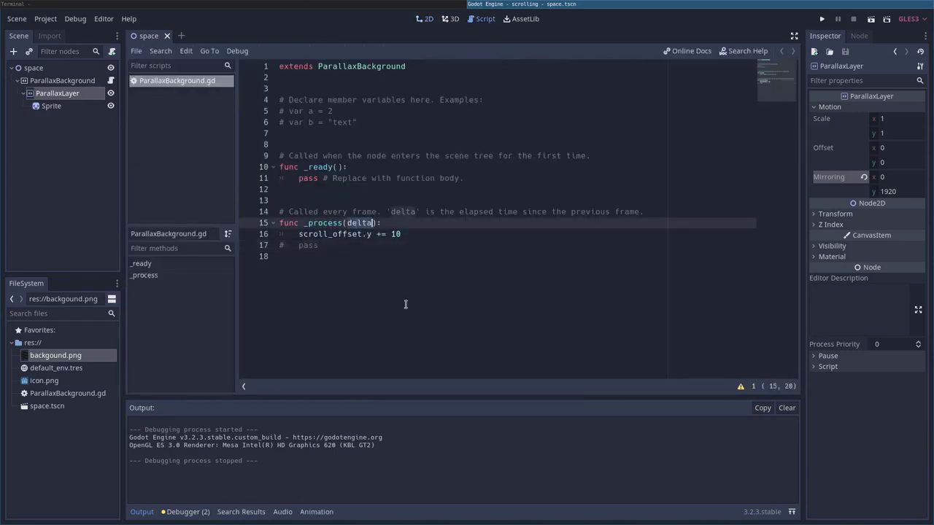
{"action": "left_click", "coordinate": [437, 235]}
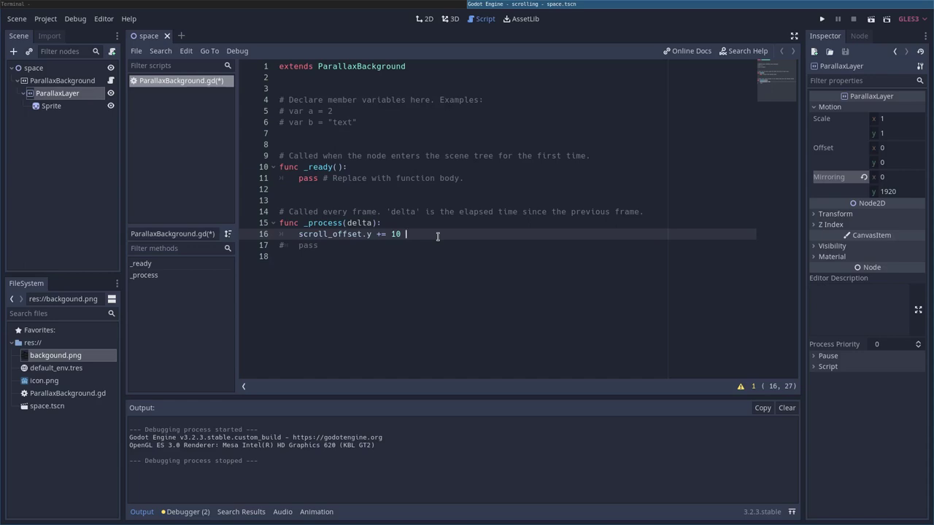
{"action": "type", "text": "delta"}
{"action": "key", "text": "Down"}
{"action": "key", "text": "Down"}
Raise the scroll speed in the _process function to 100 * delta, test-run the scene and stop it
{"action": "left_click", "coordinate": [394, 233]}
{"action": "left_click", "coordinate": [404, 234]}
{"action": "type", "text": "0"}
{"action": "left_click", "coordinate": [420, 265]}
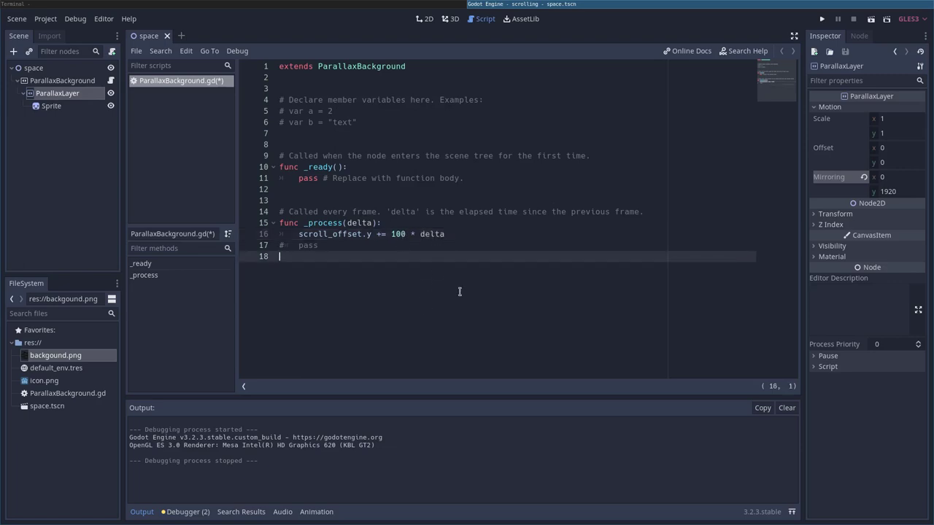
{"action": "key", "text": "F6"}
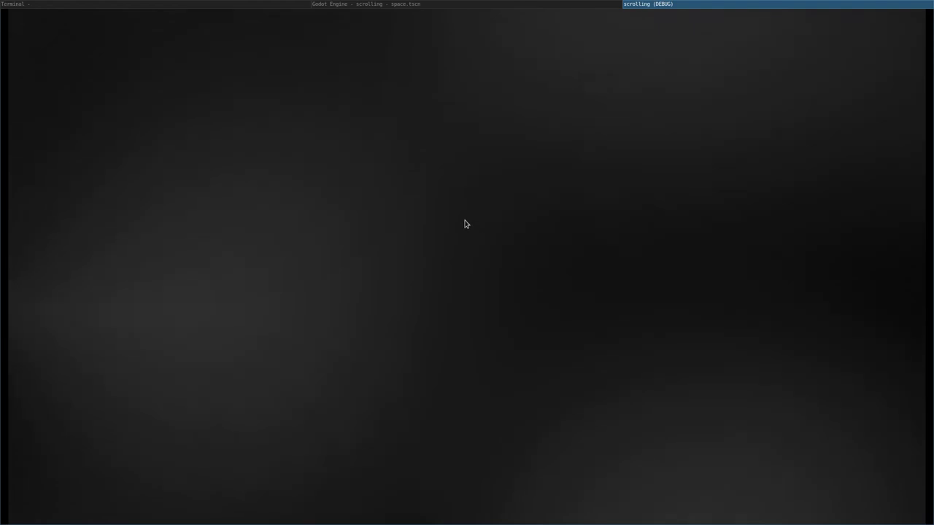
{"action": "key", "text": "F8"}
Change the scroll line to scroll_offset.y += 1000 * delta, test-run the scene and return to the script
{"action": "left_click", "coordinate": [474, 19]}
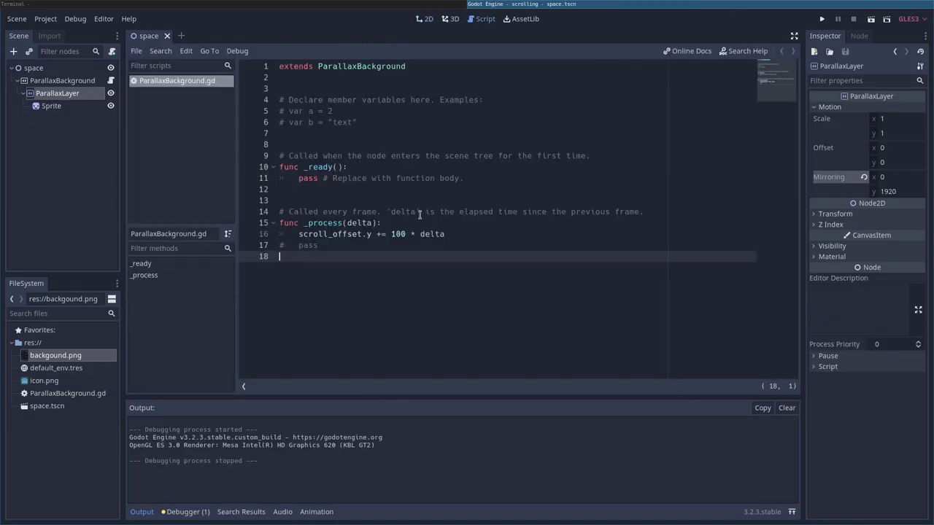
{"action": "type", "text": "0"}
{"action": "key", "text": "F6"}
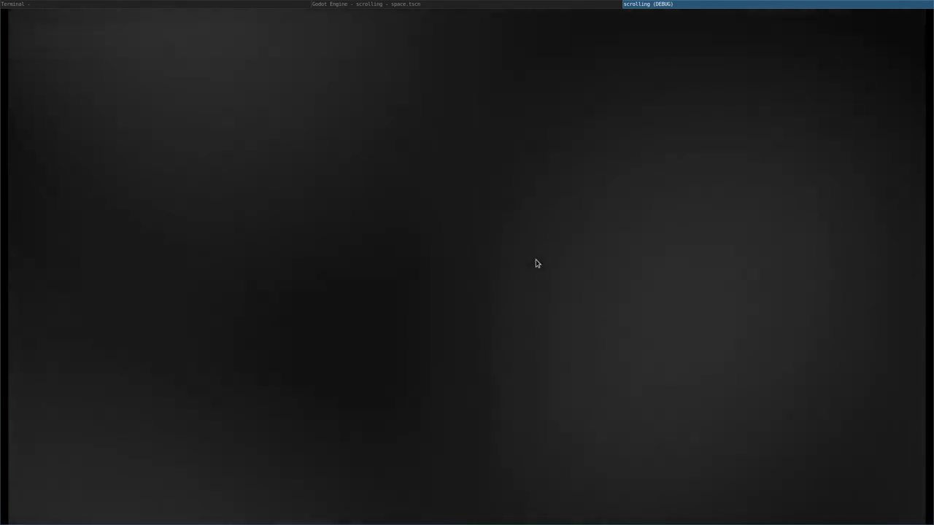
{"action": "key", "text": "super+Left"}
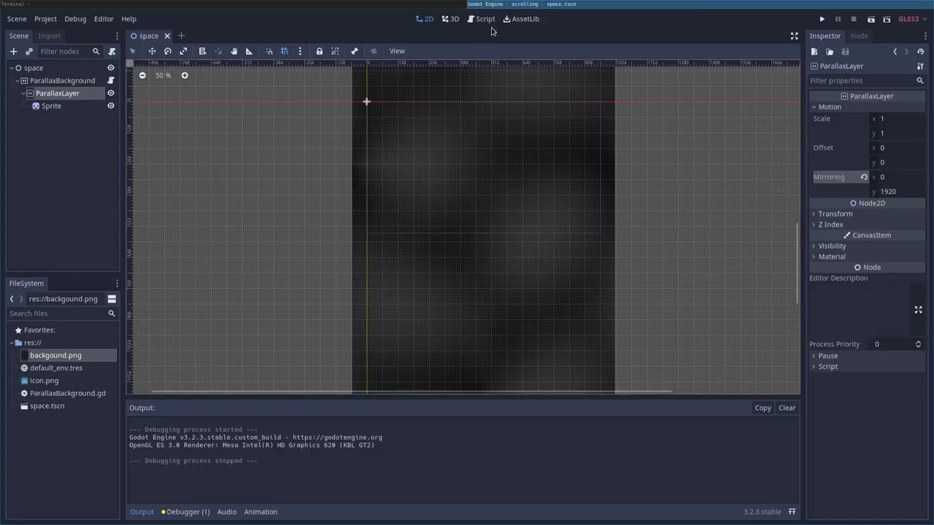
{"action": "left_click", "coordinate": [480, 19]}
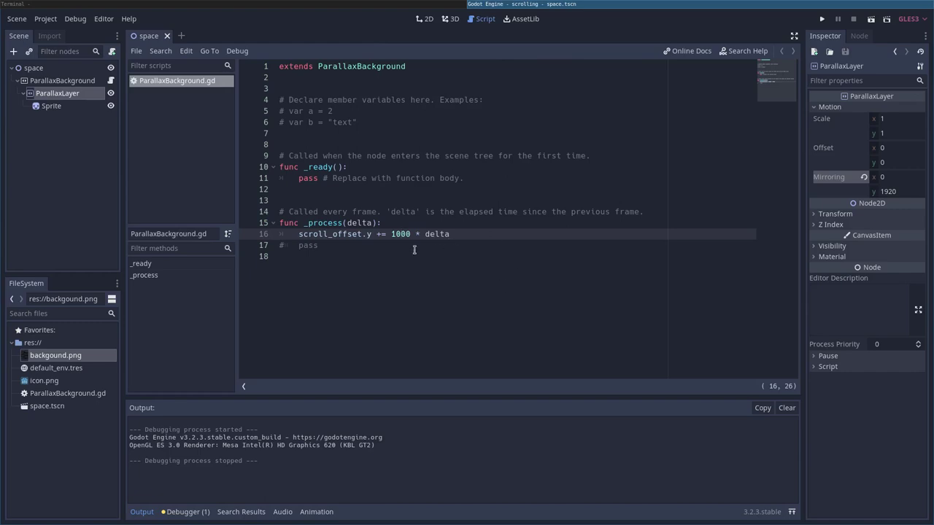